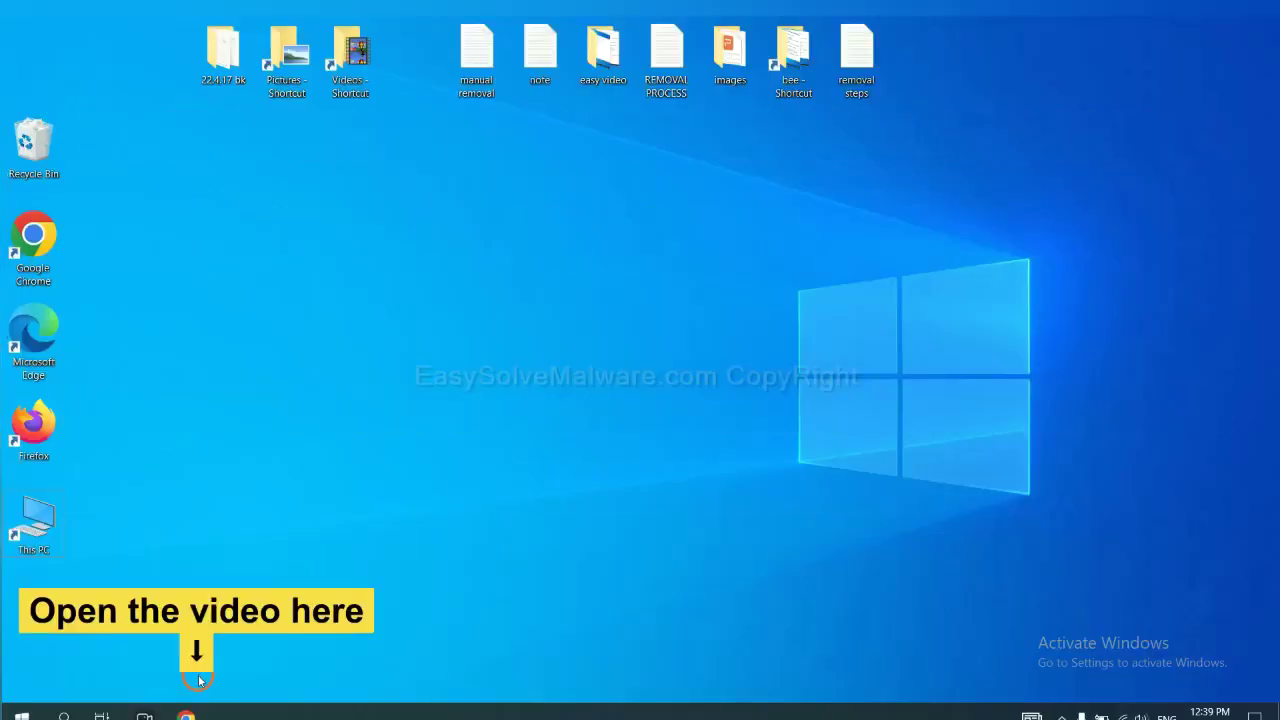
Open the easysolvemalware.com removal guide from the video description and download SpyHunter for Windows
click(186, 714)
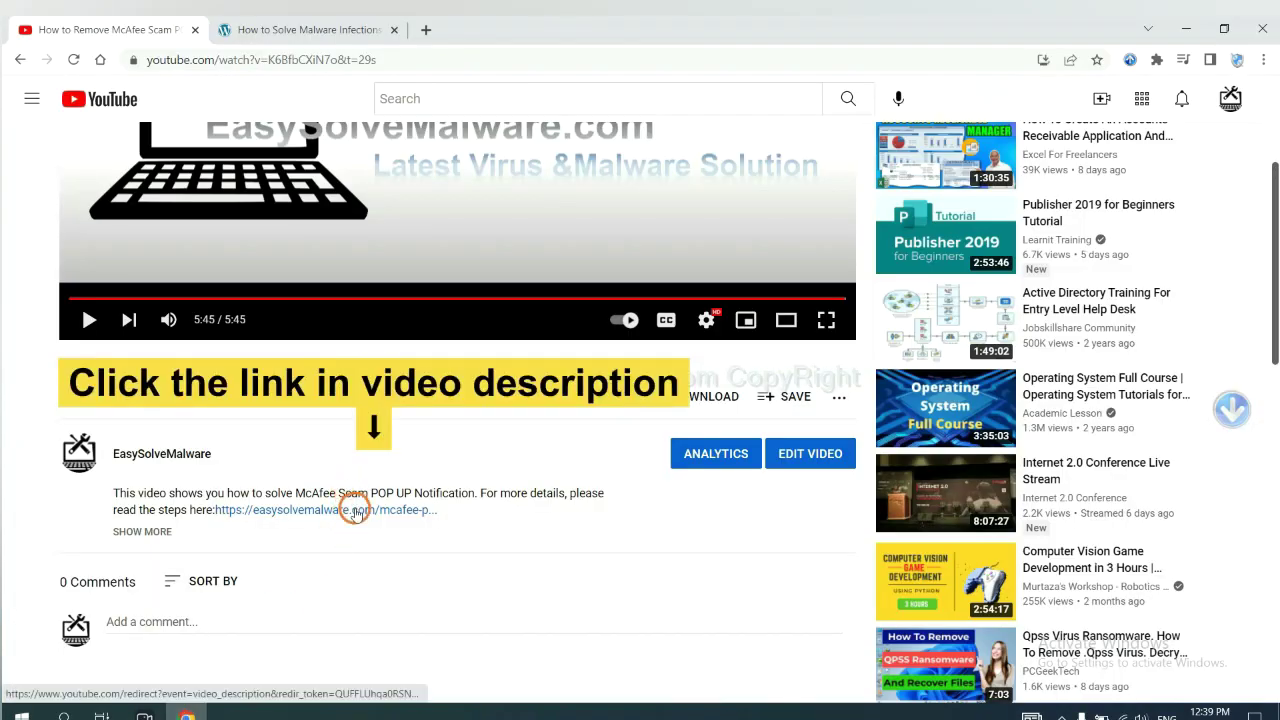
click(355, 510)
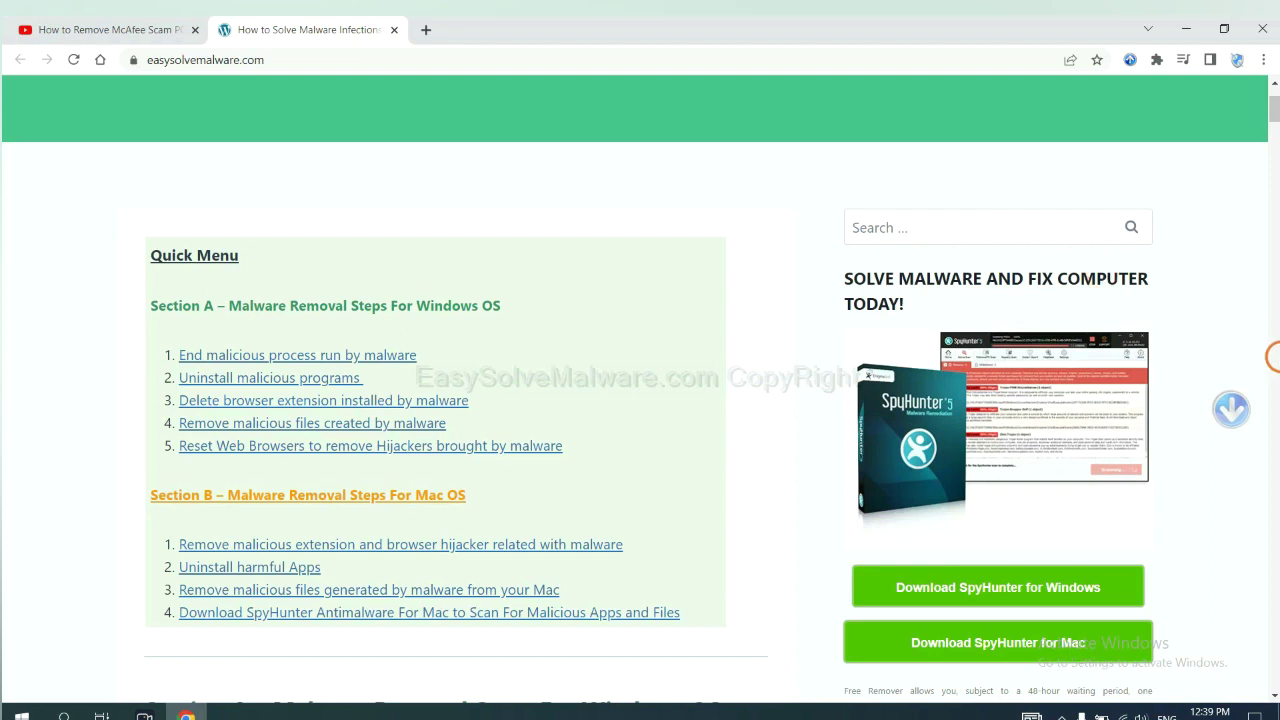
scroll(1268, 350, down, 3)
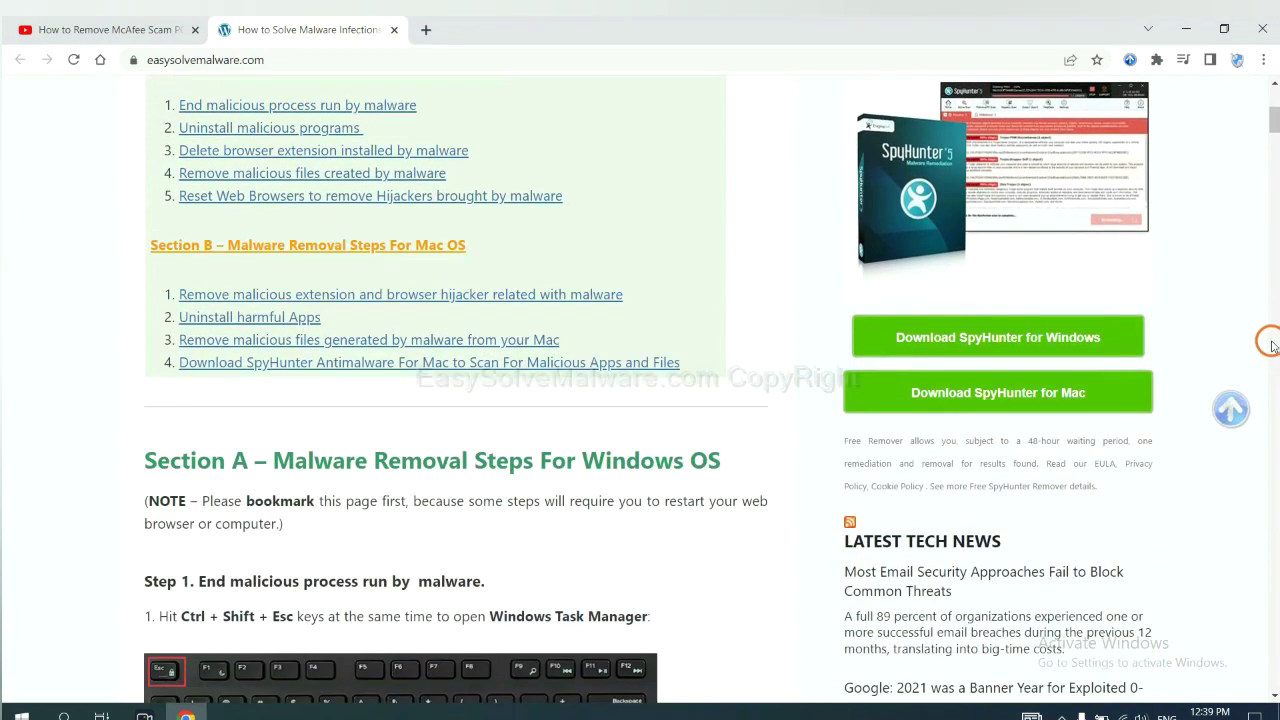
click(1089, 336)
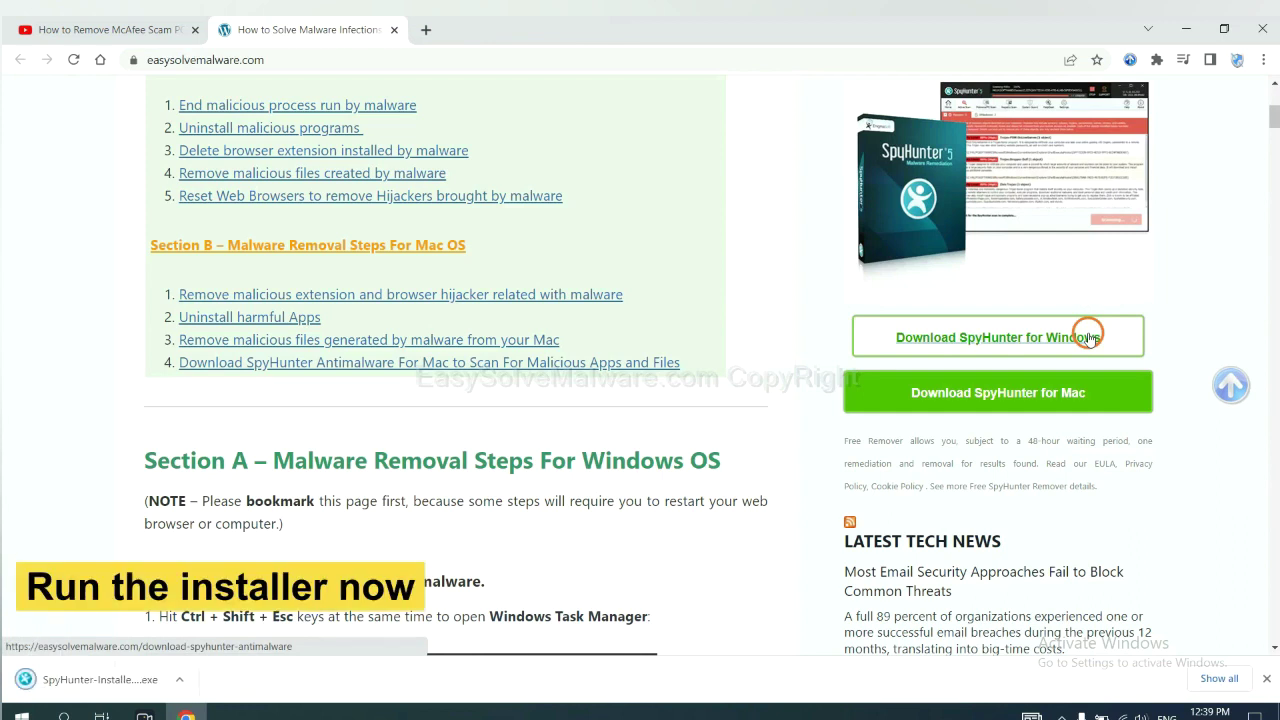
Run the downloaded installer in English, accept the EULA, install SpyHunter 5 and finish setup
click(83, 680)
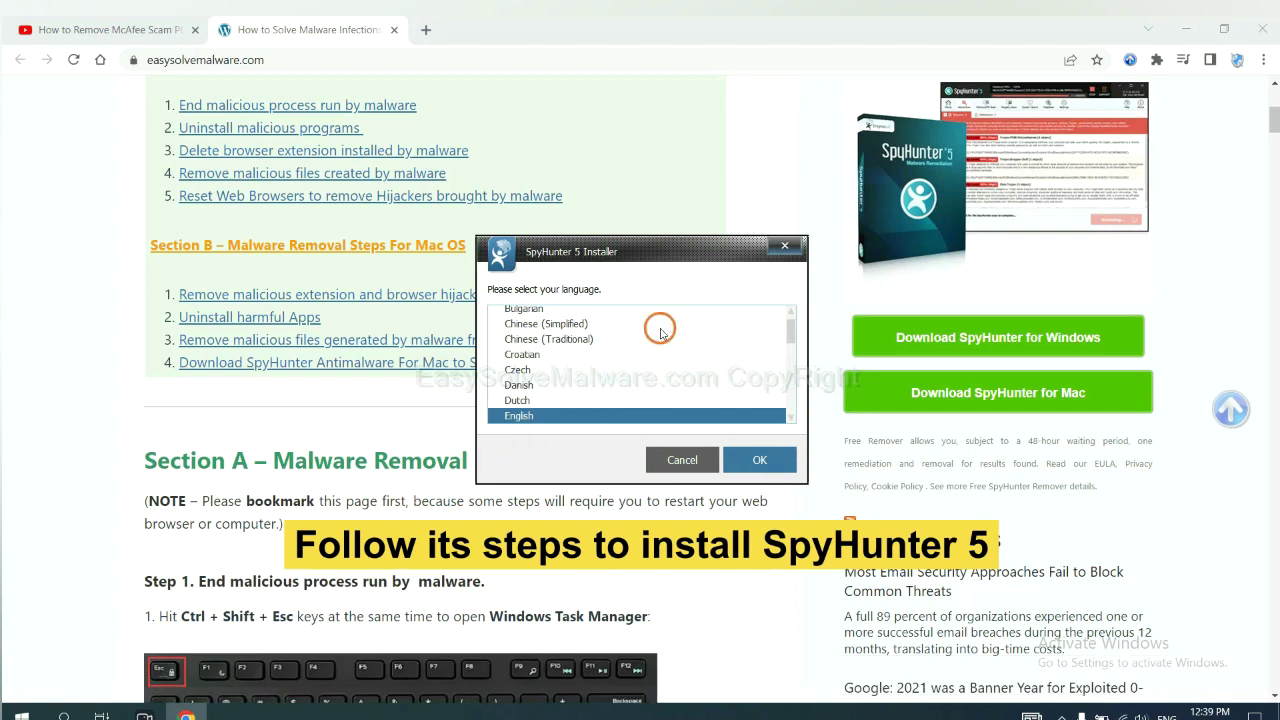
click(741, 459)
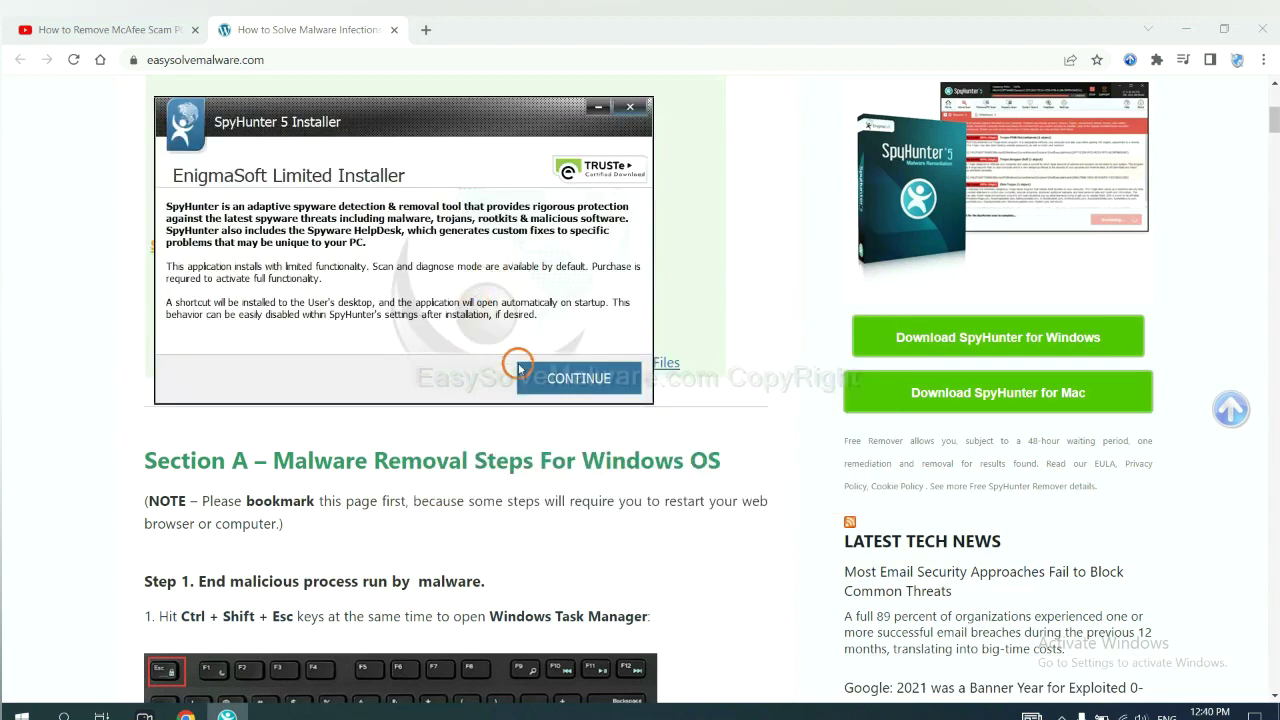
click(546, 380)
click(414, 336)
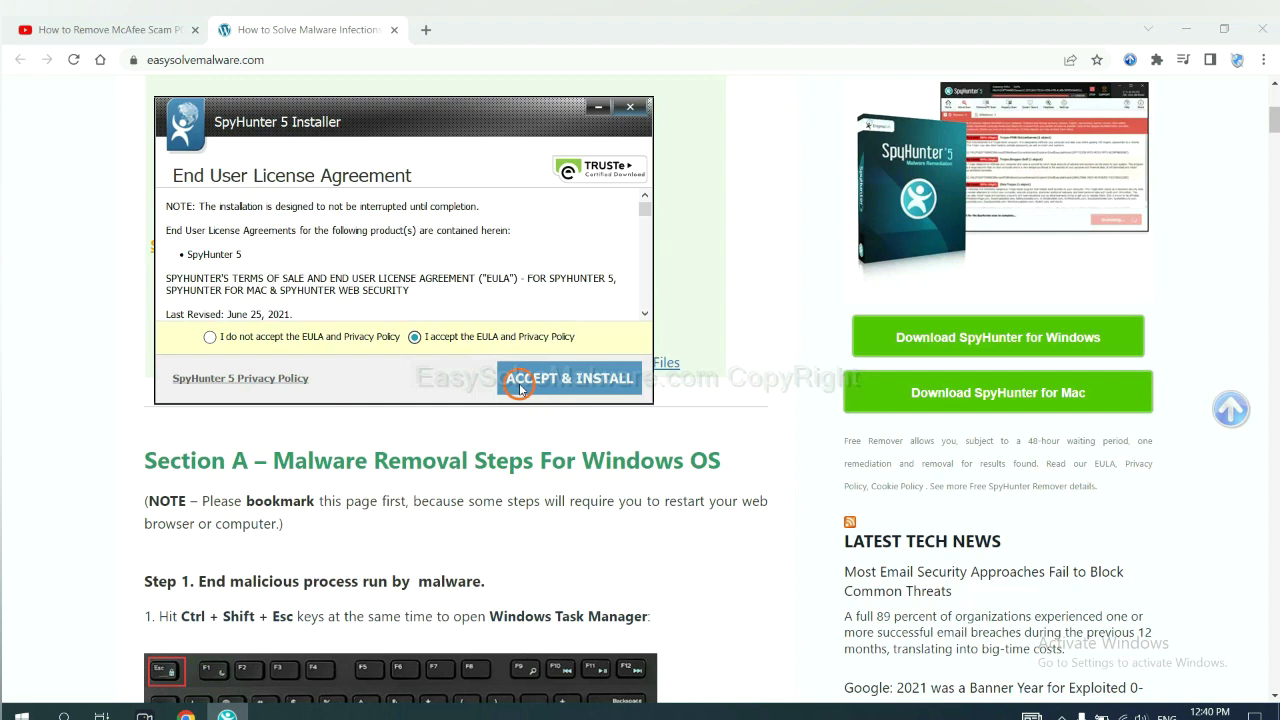
click(519, 389)
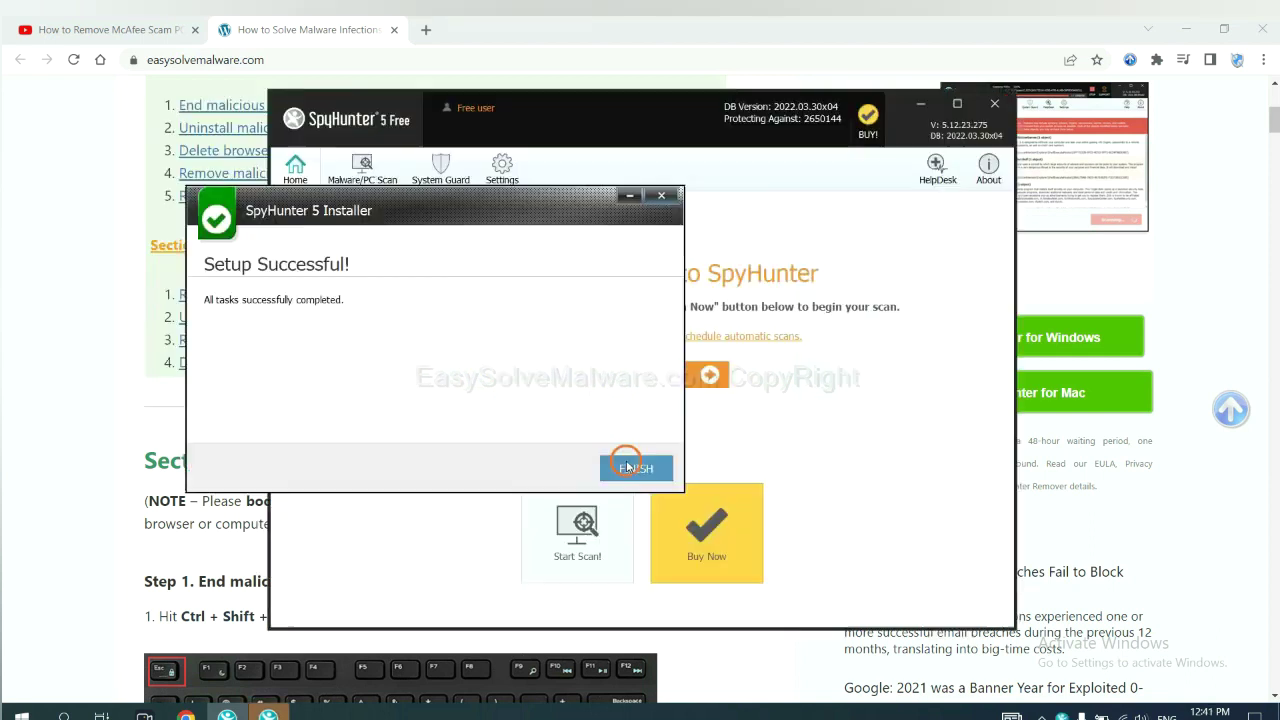
click(628, 464)
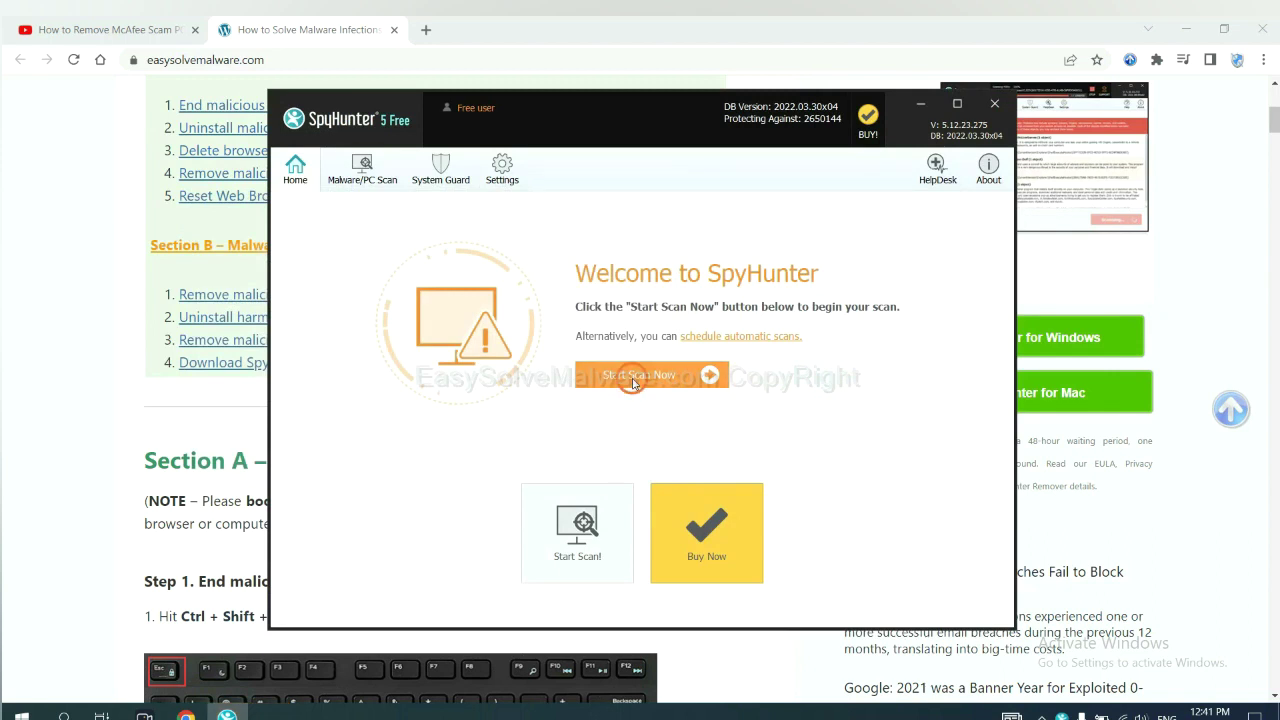
Run a SpyHunter scan and continue past the Unknown Objects result showing remove360.bat
click(633, 384)
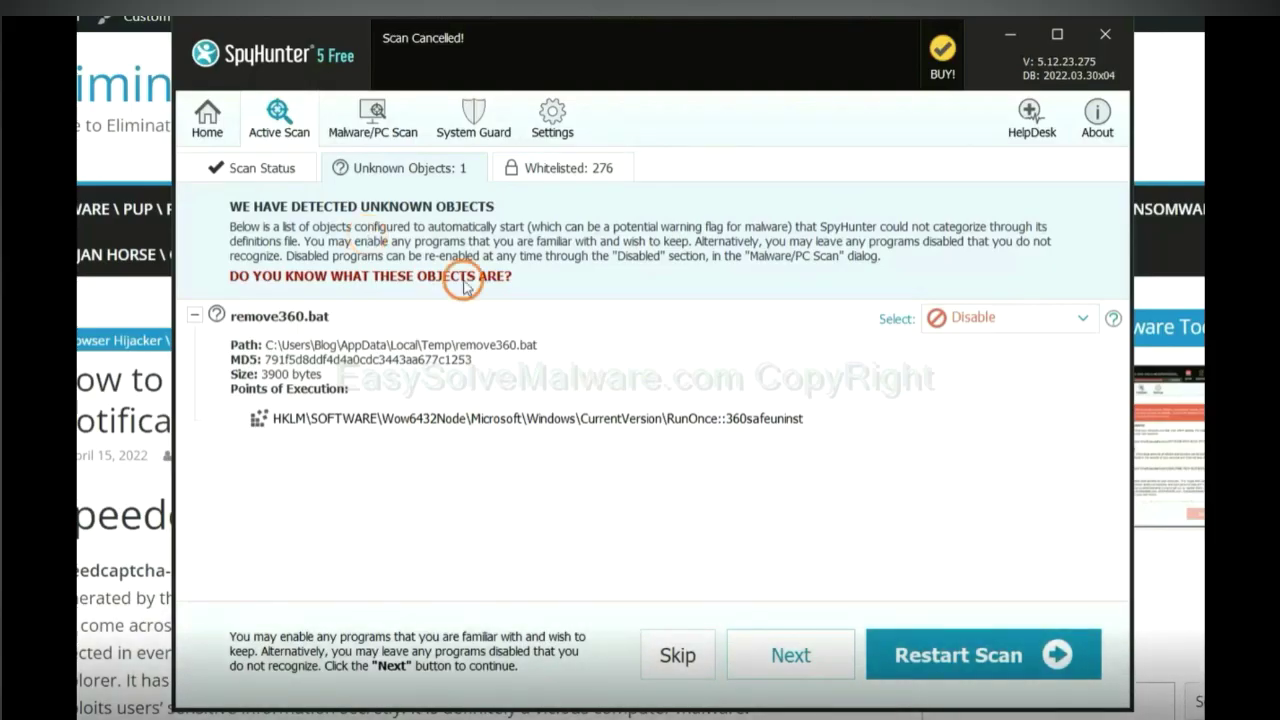
click(790, 658)
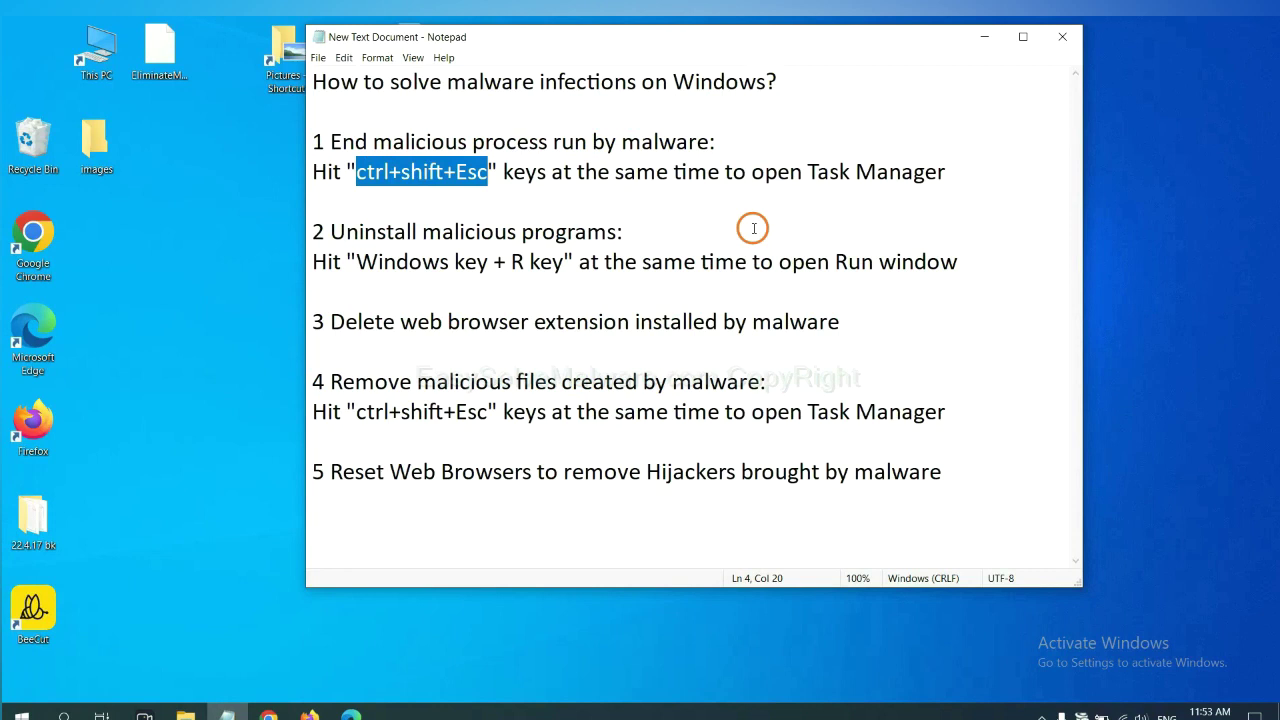
Following step 1's Ctrl+Shift+Esc note, end the process below Windows Session Manager and close Task Manager
click(458, 174)
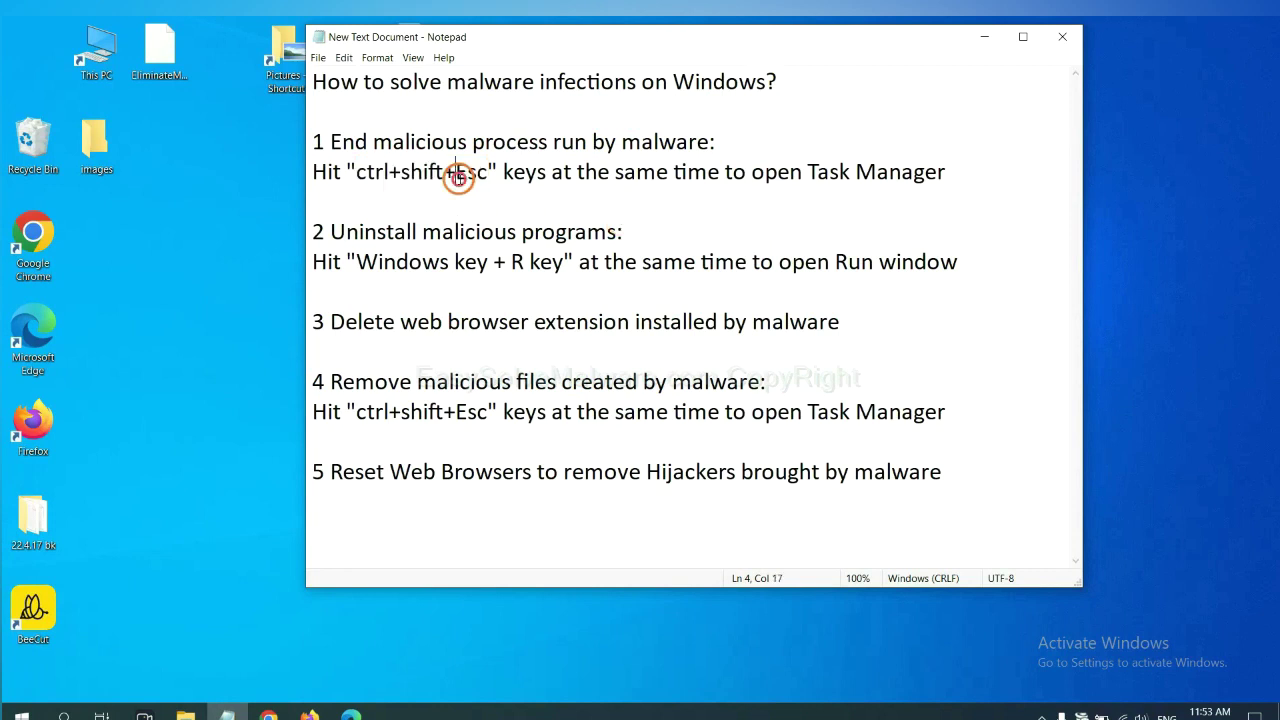
drag(487, 175, 357, 175)
key(ctrl+shift+Escape)
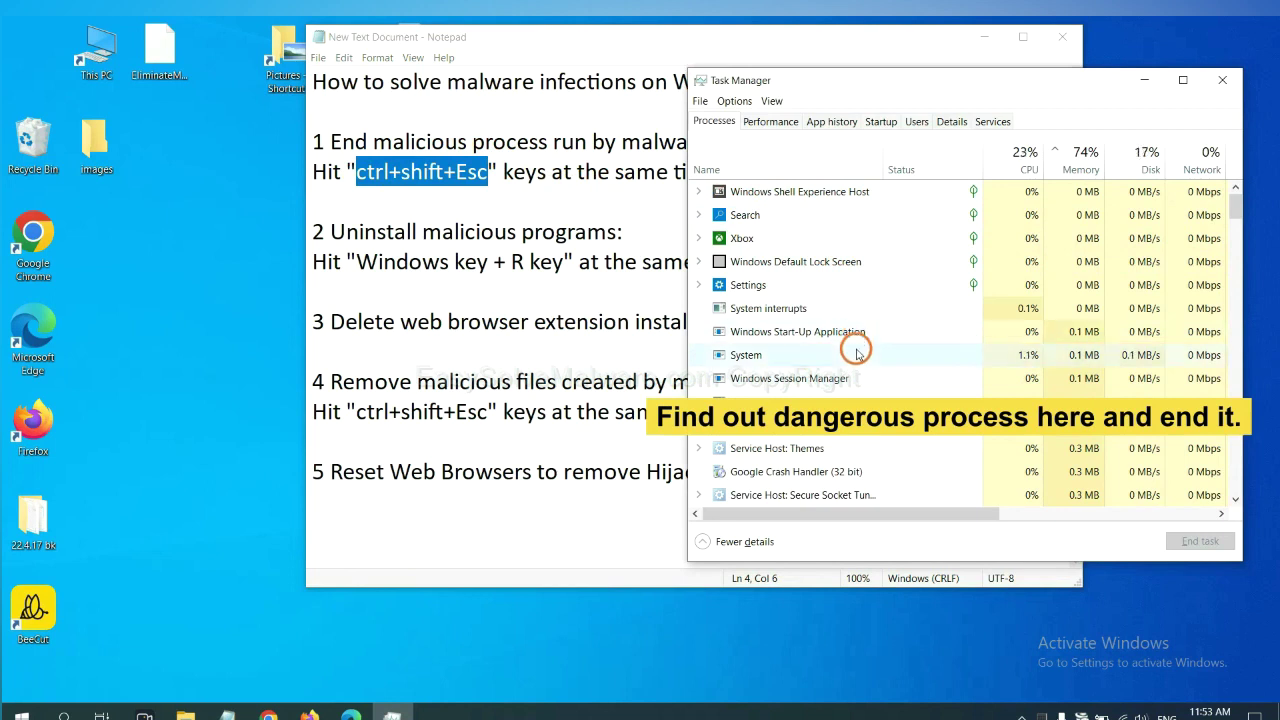
click(856, 354)
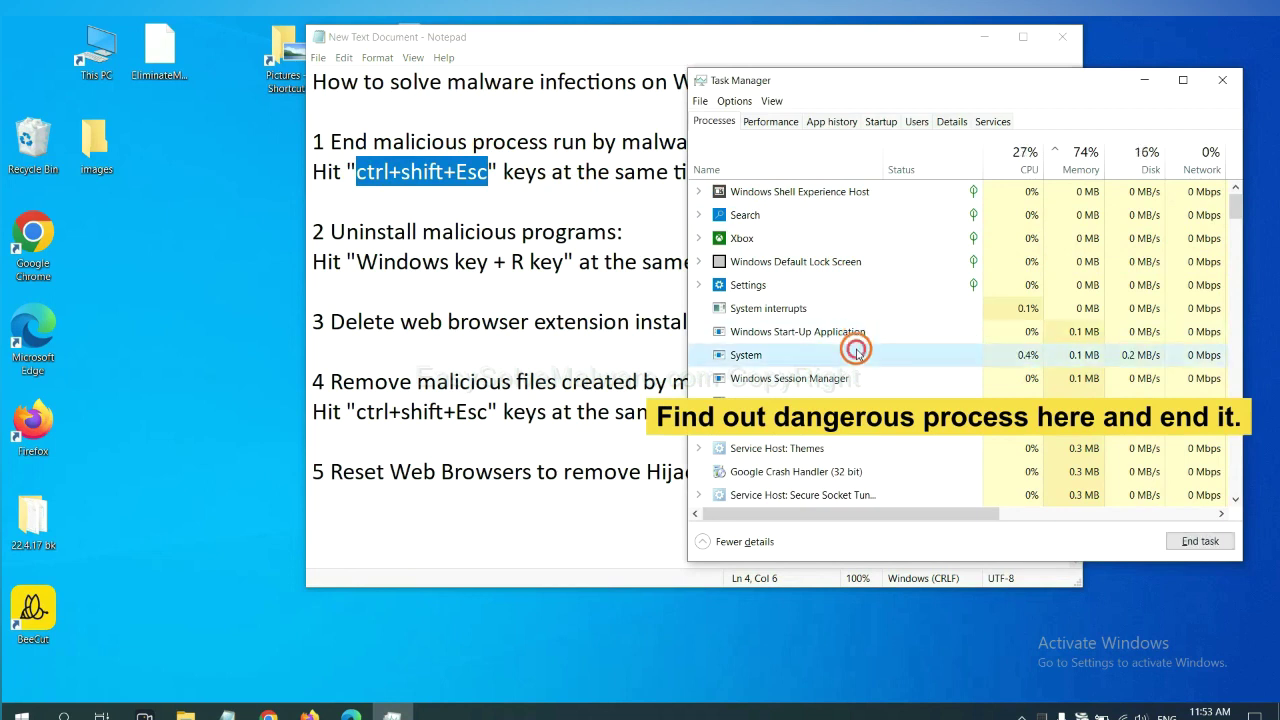
click(850, 401)
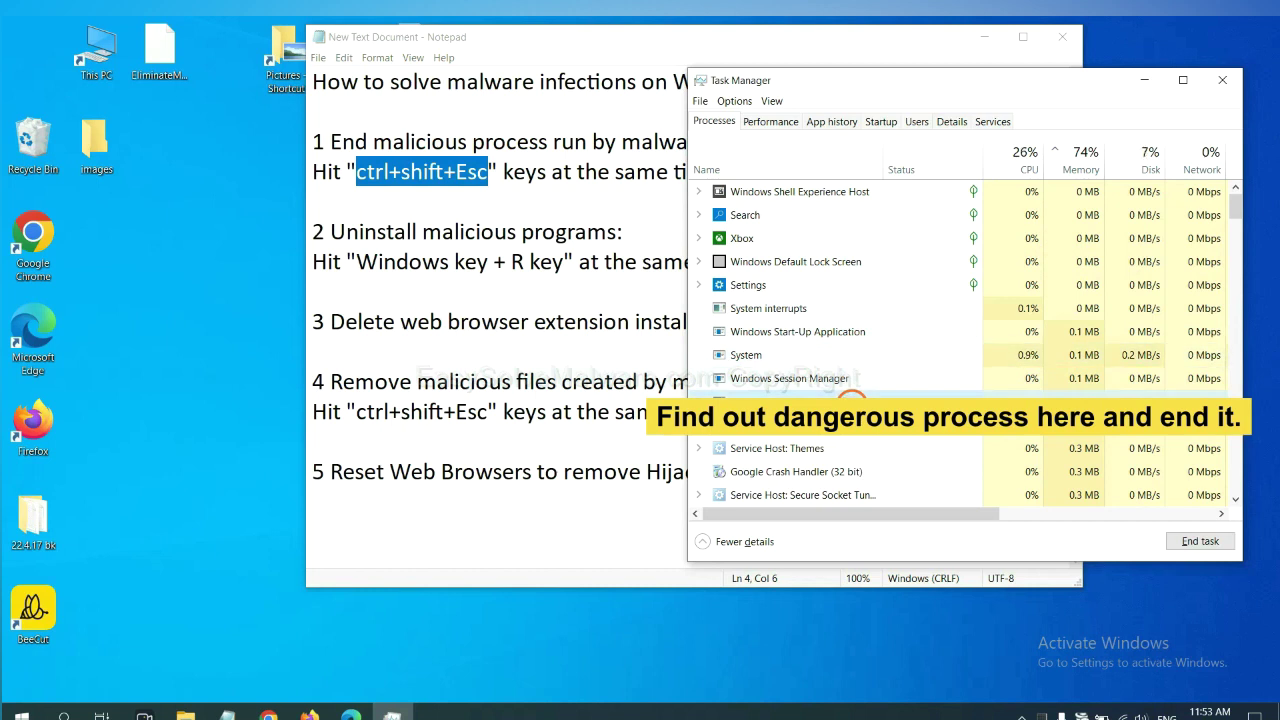
click(1210, 542)
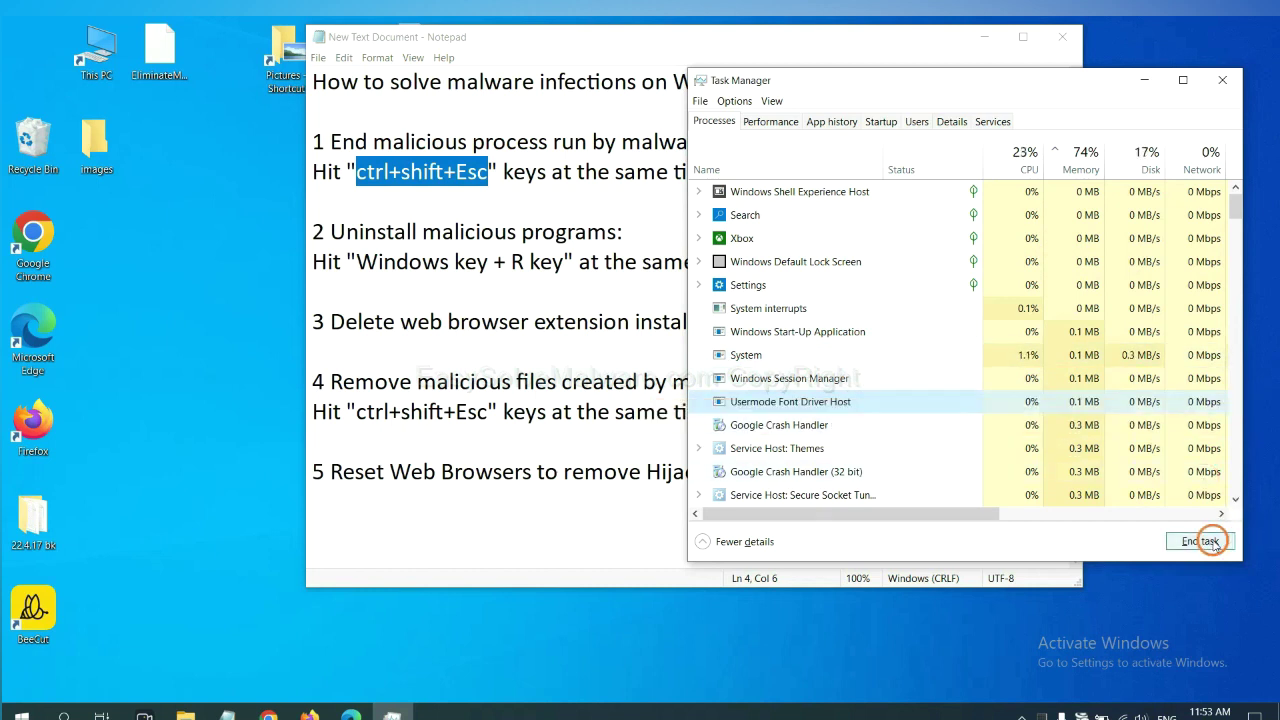
click(1218, 82)
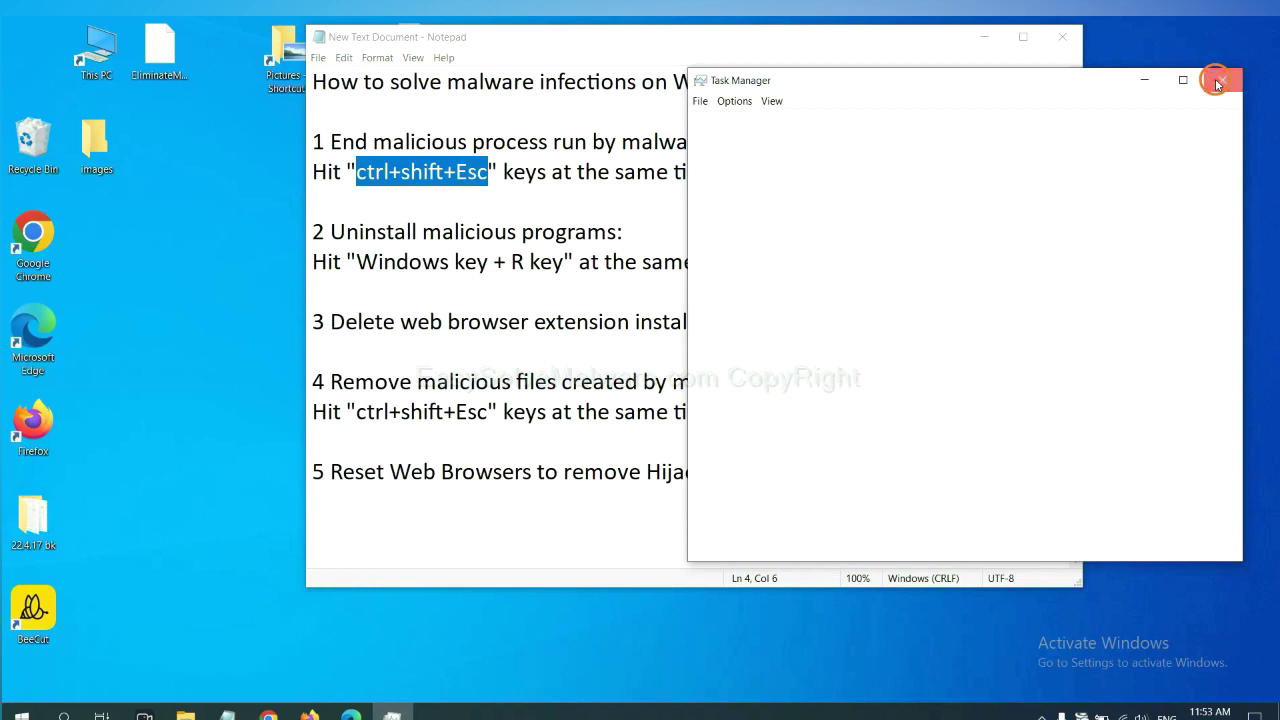
Following step 2, open the Run dialog beside the notes with the 'control panel' command selected
key(Down)
key(Down)
key(Down)
key(Down)
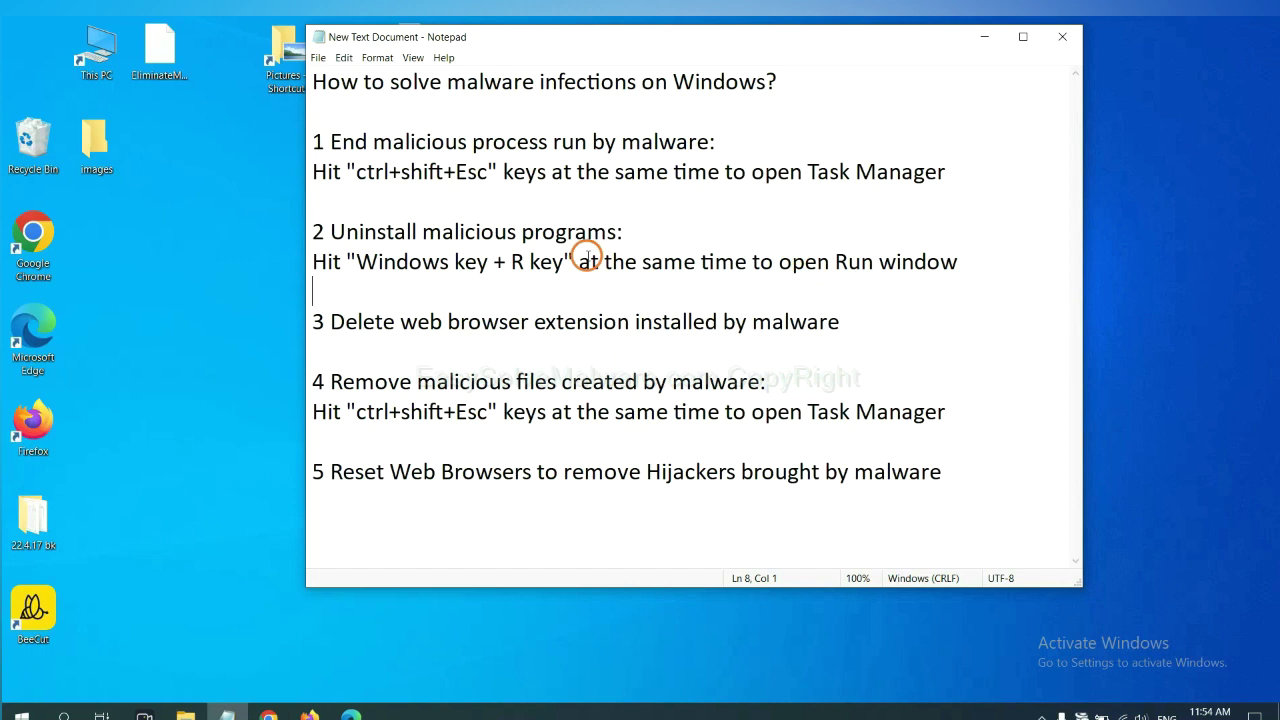
click(353, 266)
drag(353, 266, 558, 272)
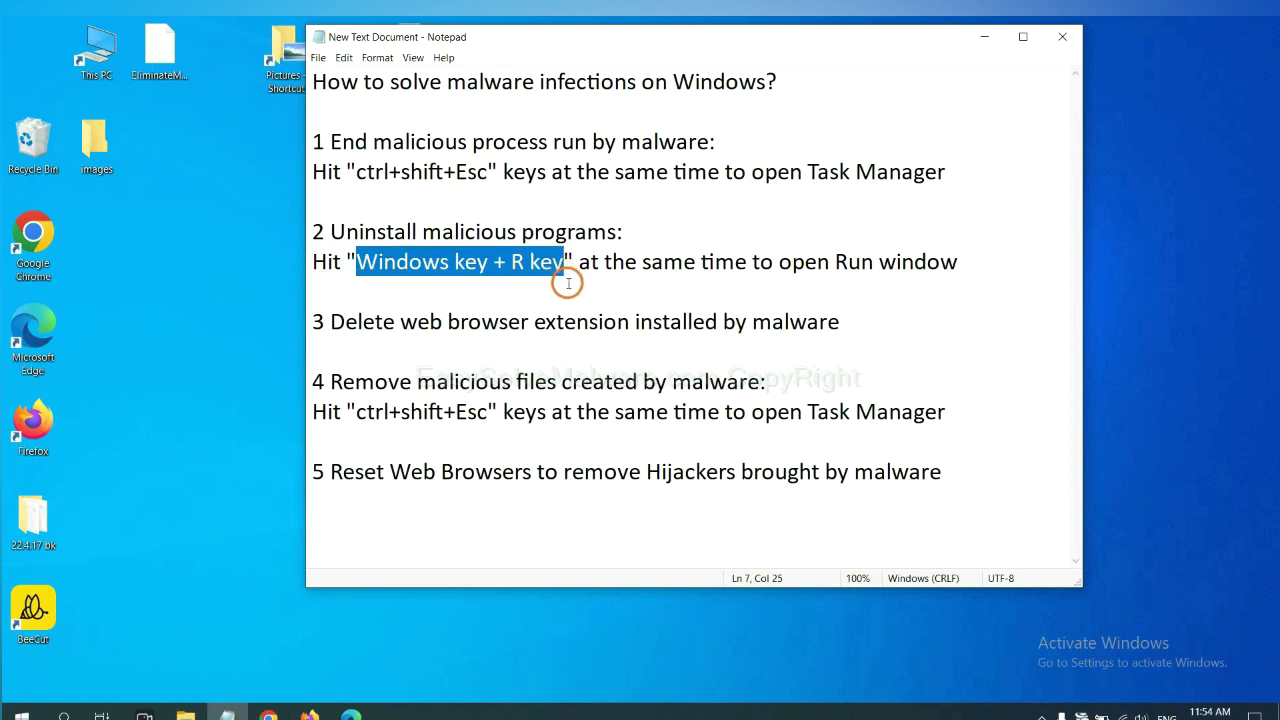
key(super+r)
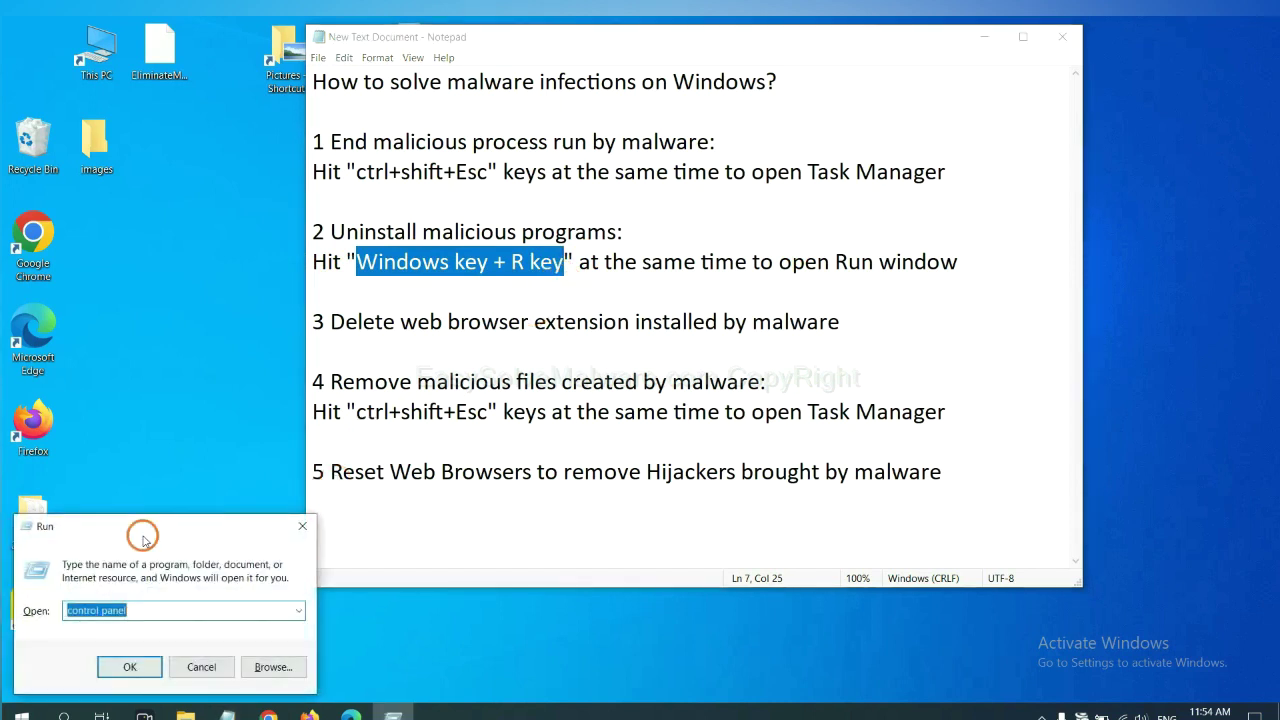
drag(143, 540, 980, 240)
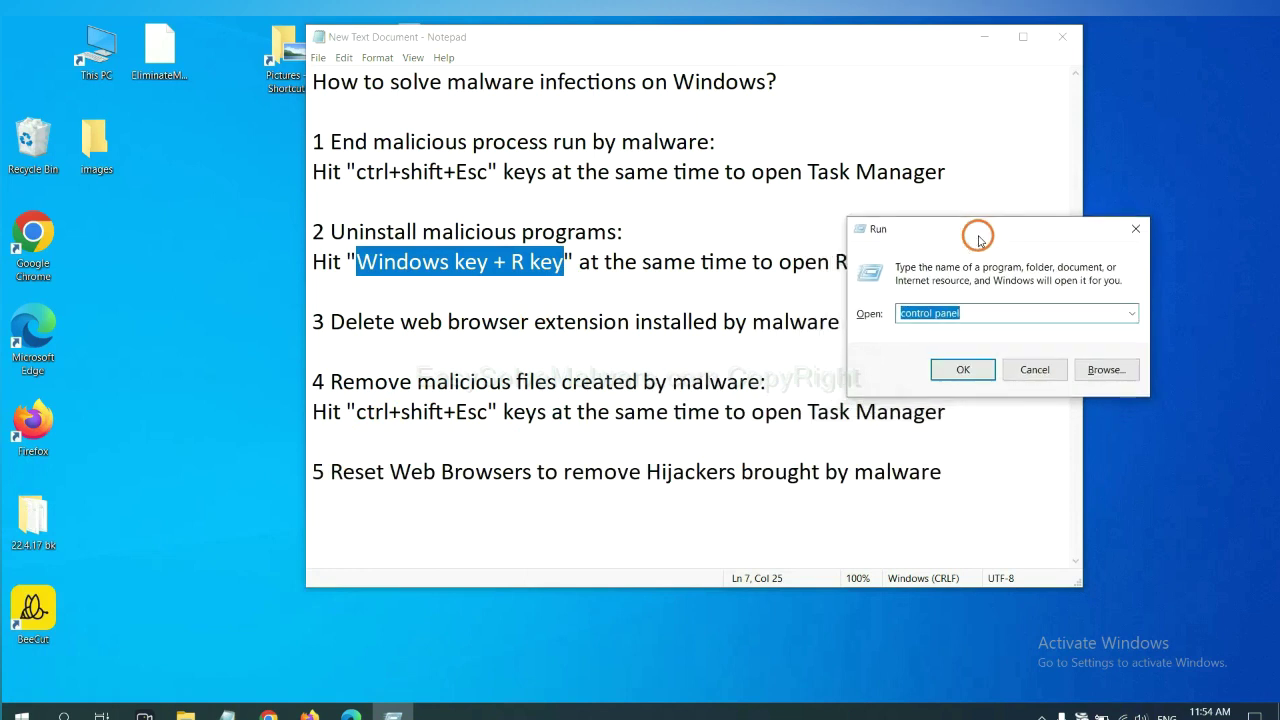
click(988, 318)
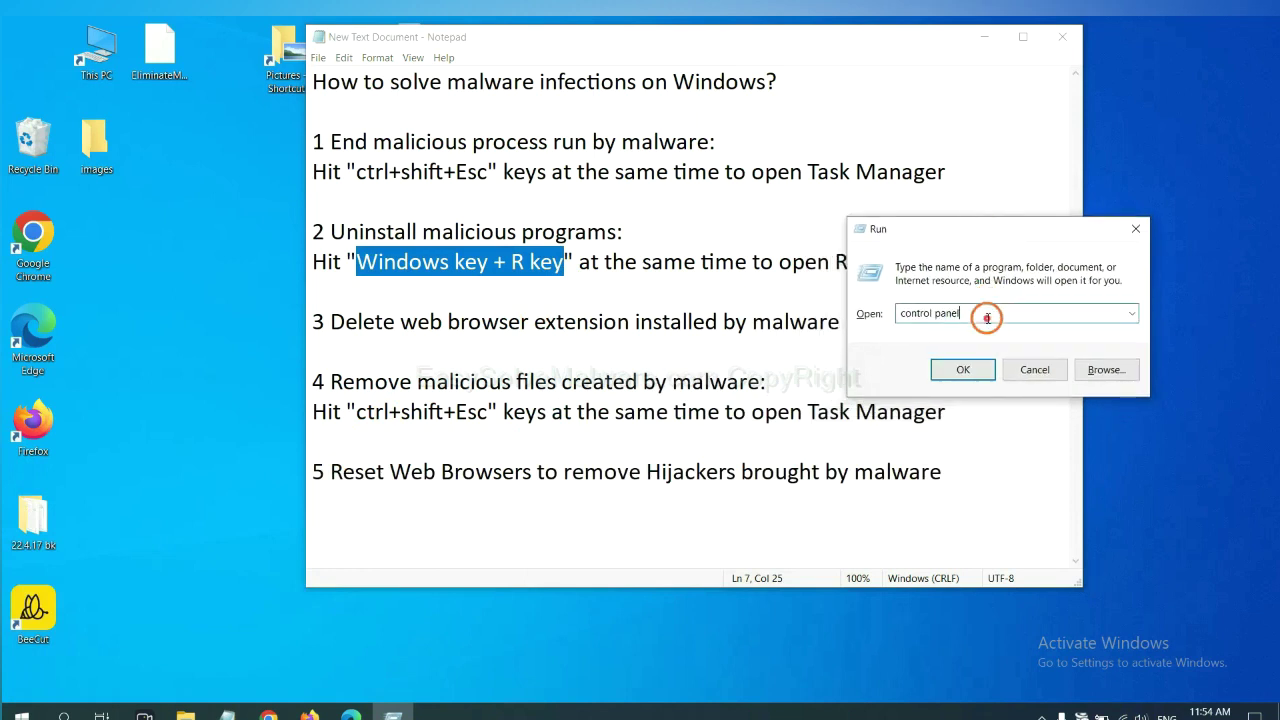
drag(988, 318, 871, 314)
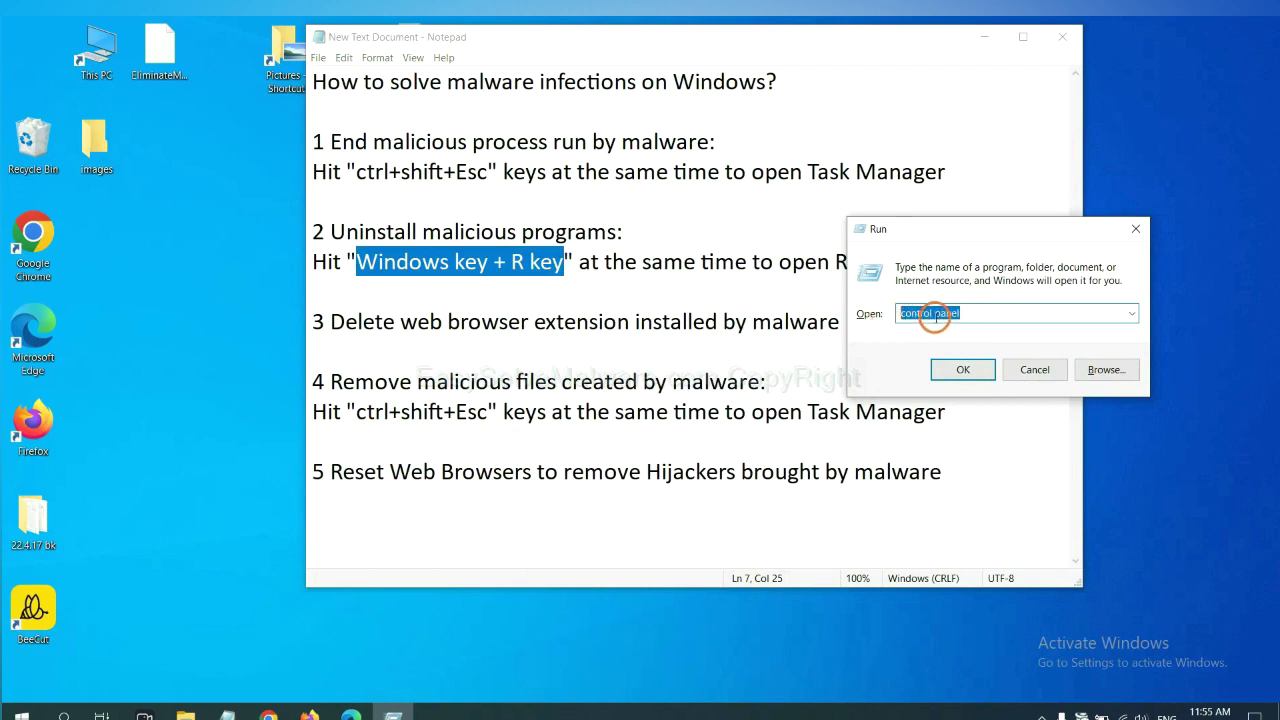
Open Programs and Features, select Xiph.Org Open Codecs, then close the installed programs window
click(957, 372)
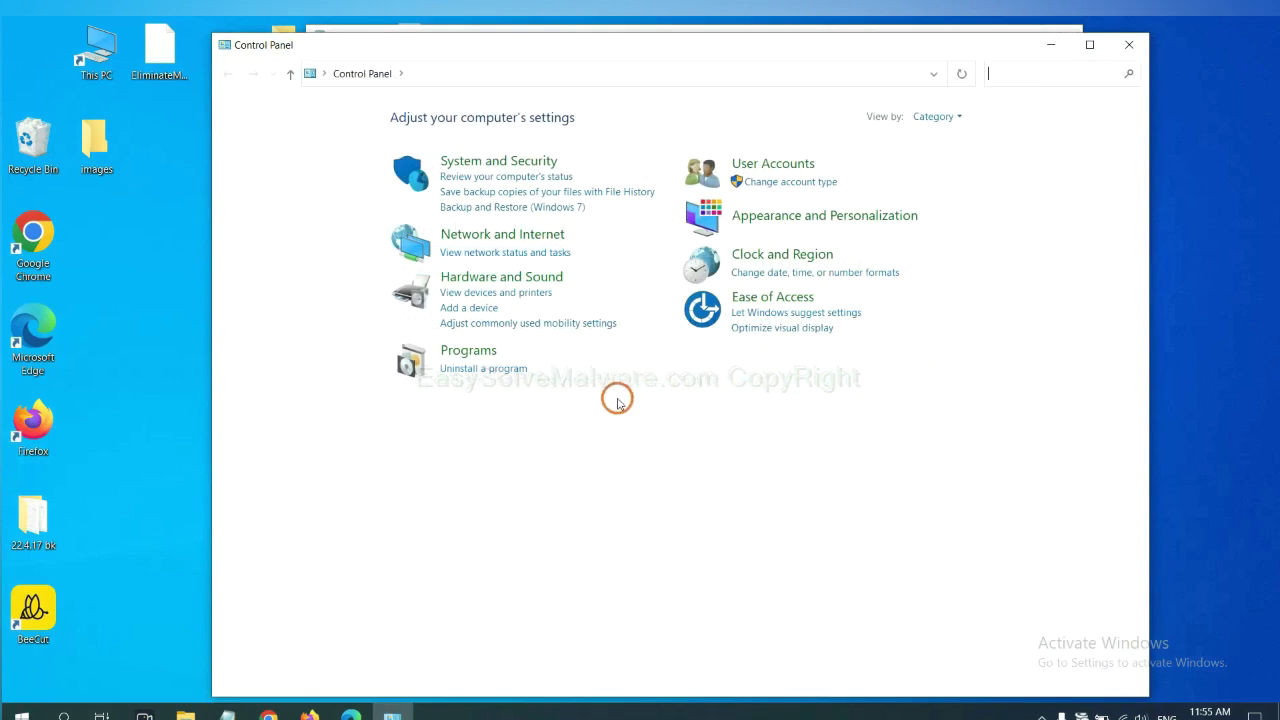
click(506, 372)
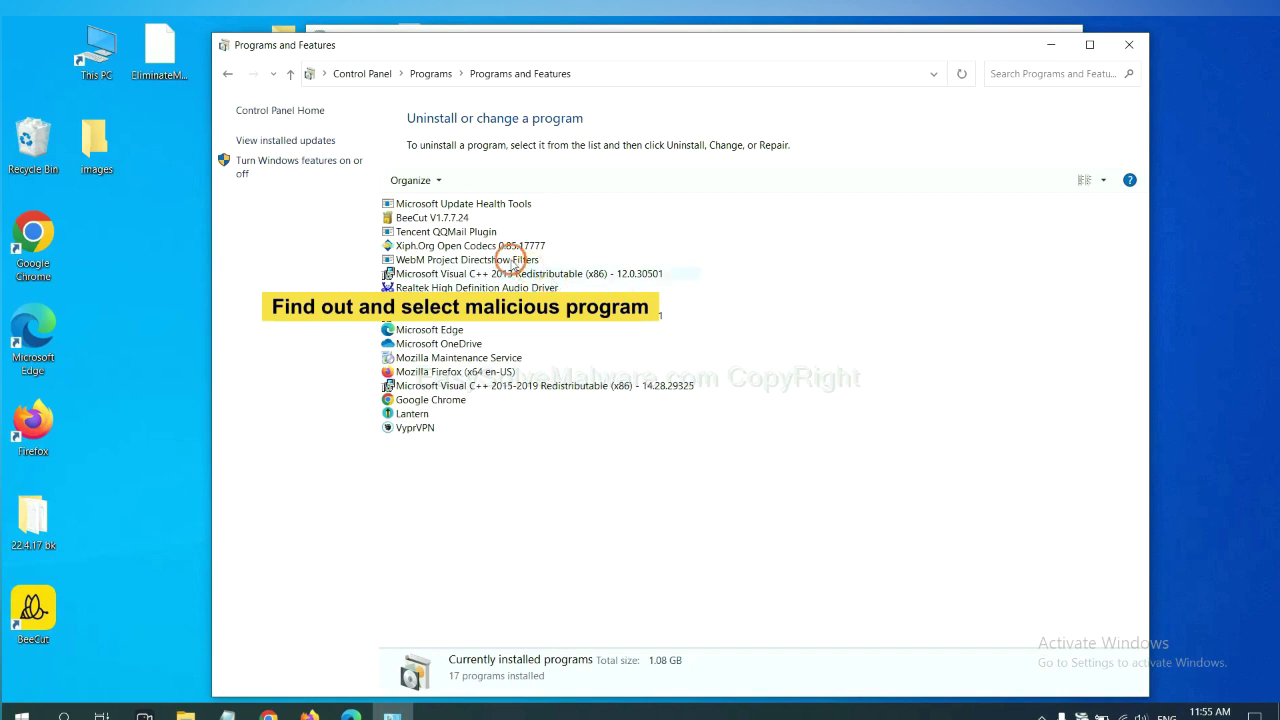
click(505, 245)
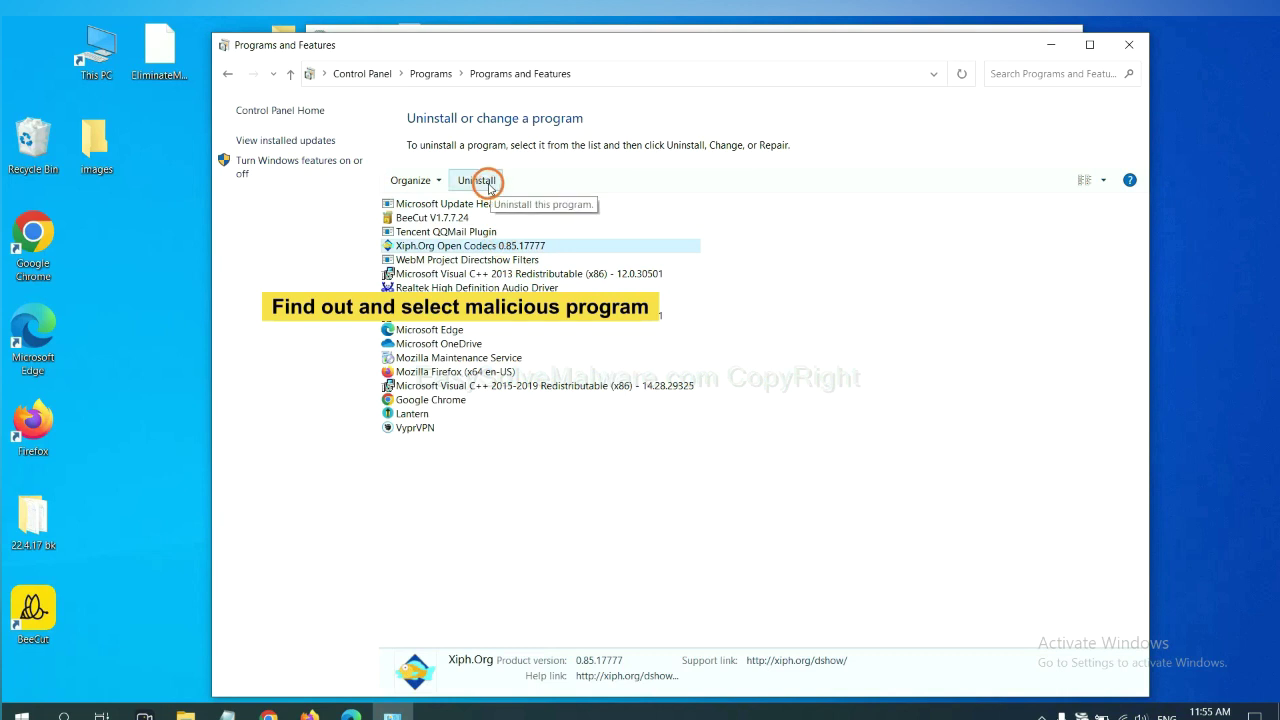
click(1130, 45)
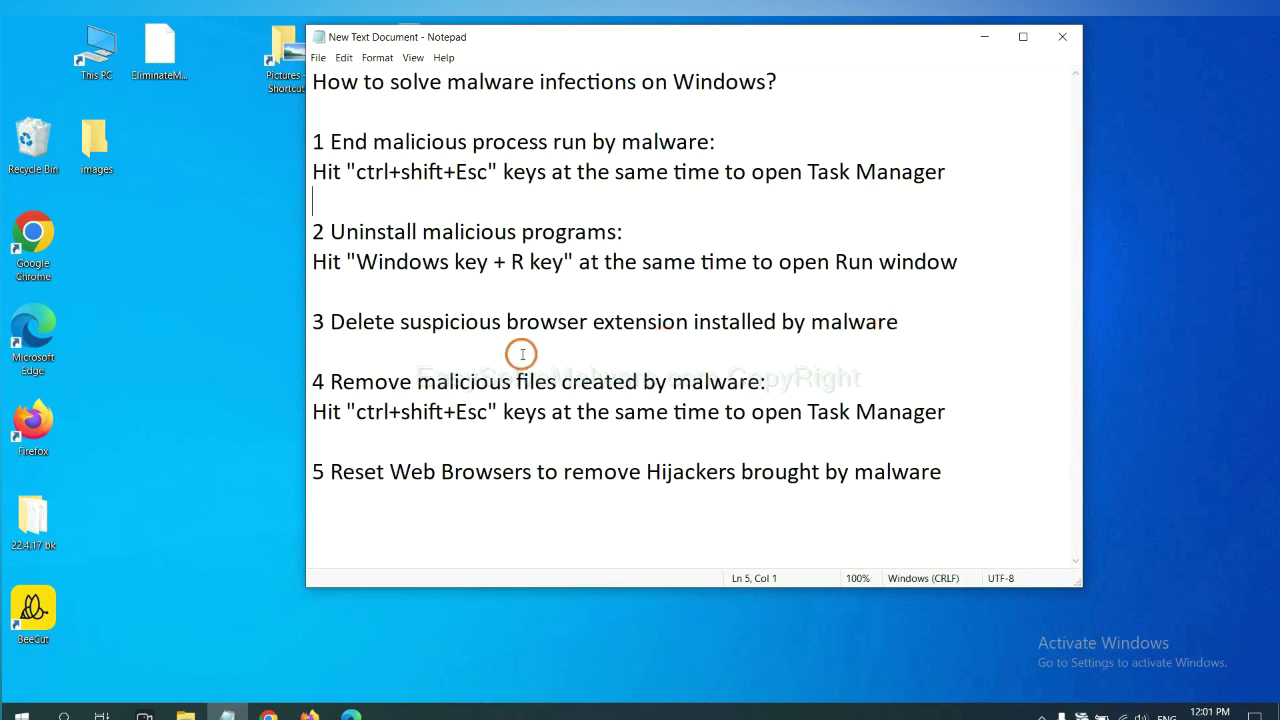
Open Chrome's Extensions page via More tools to show the Scroll To Top extension
click(270, 714)
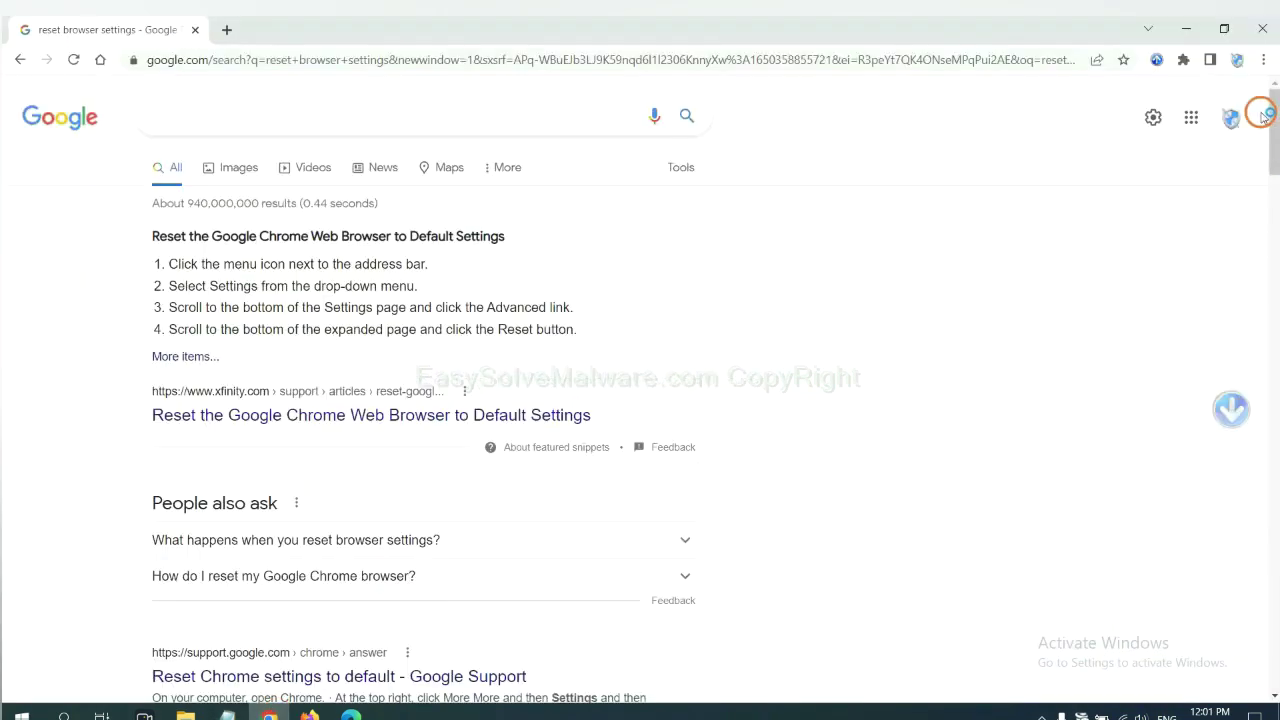
click(1263, 62)
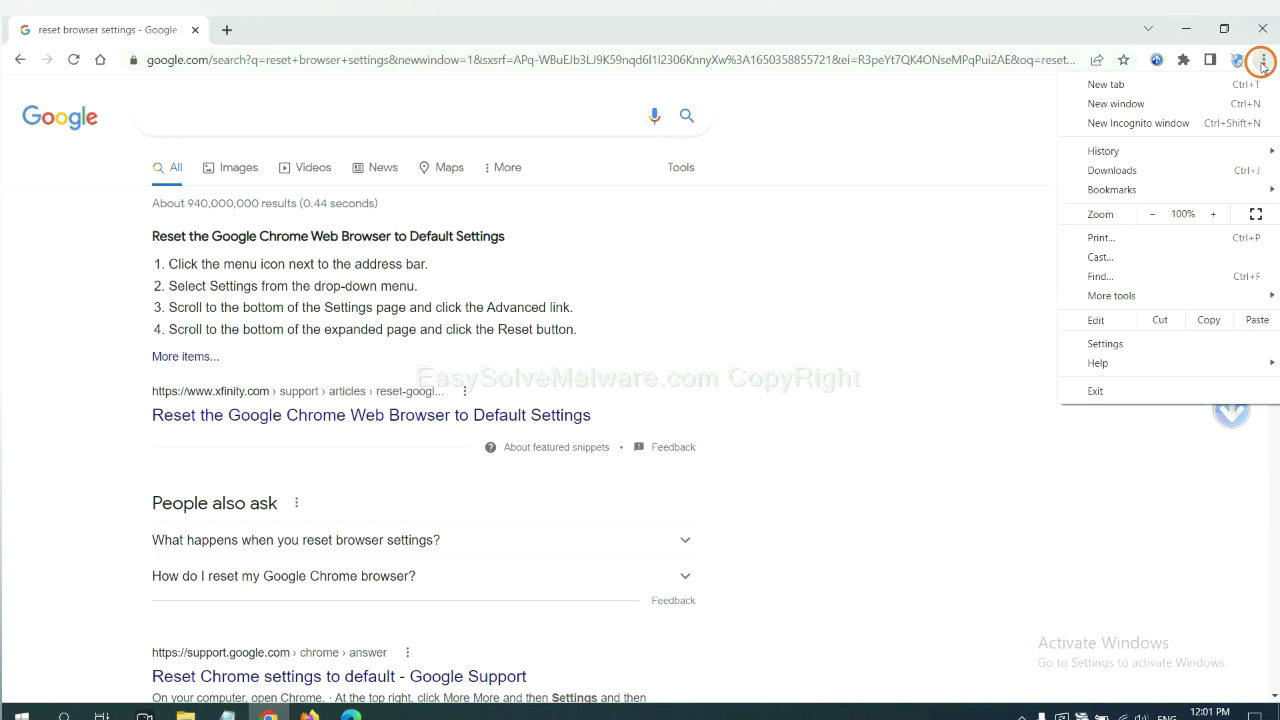
click(1150, 295)
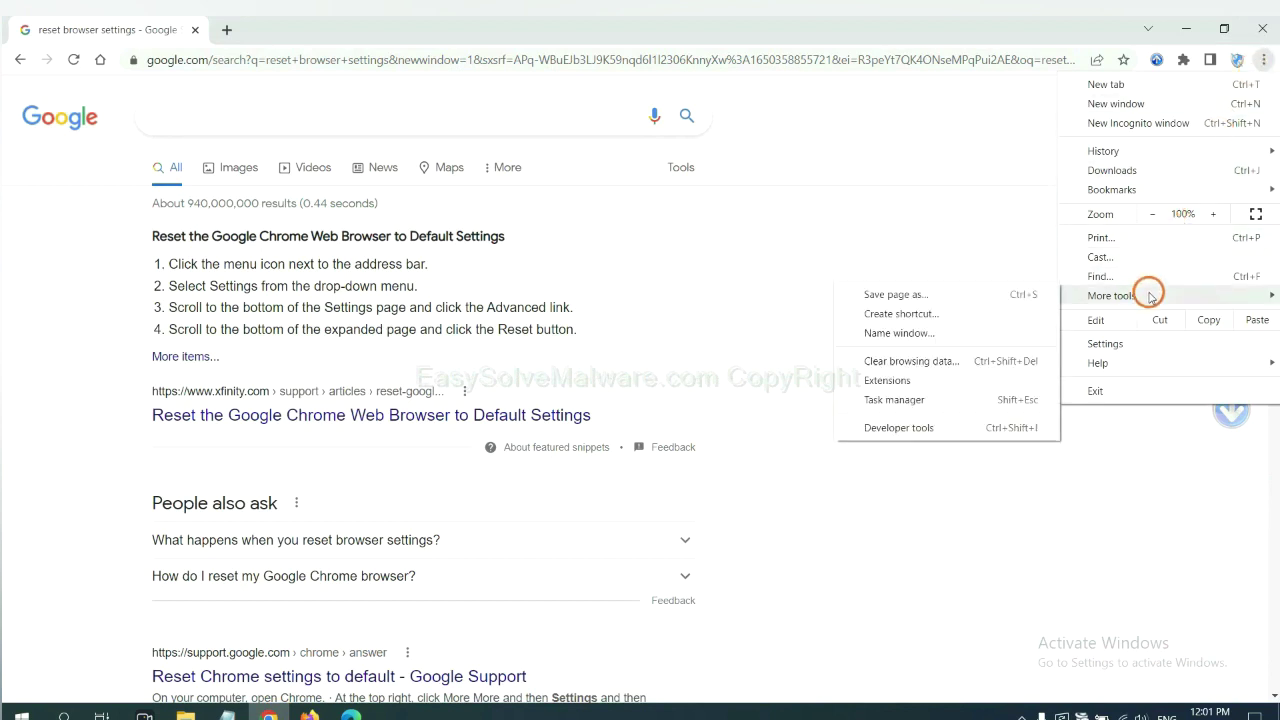
click(943, 379)
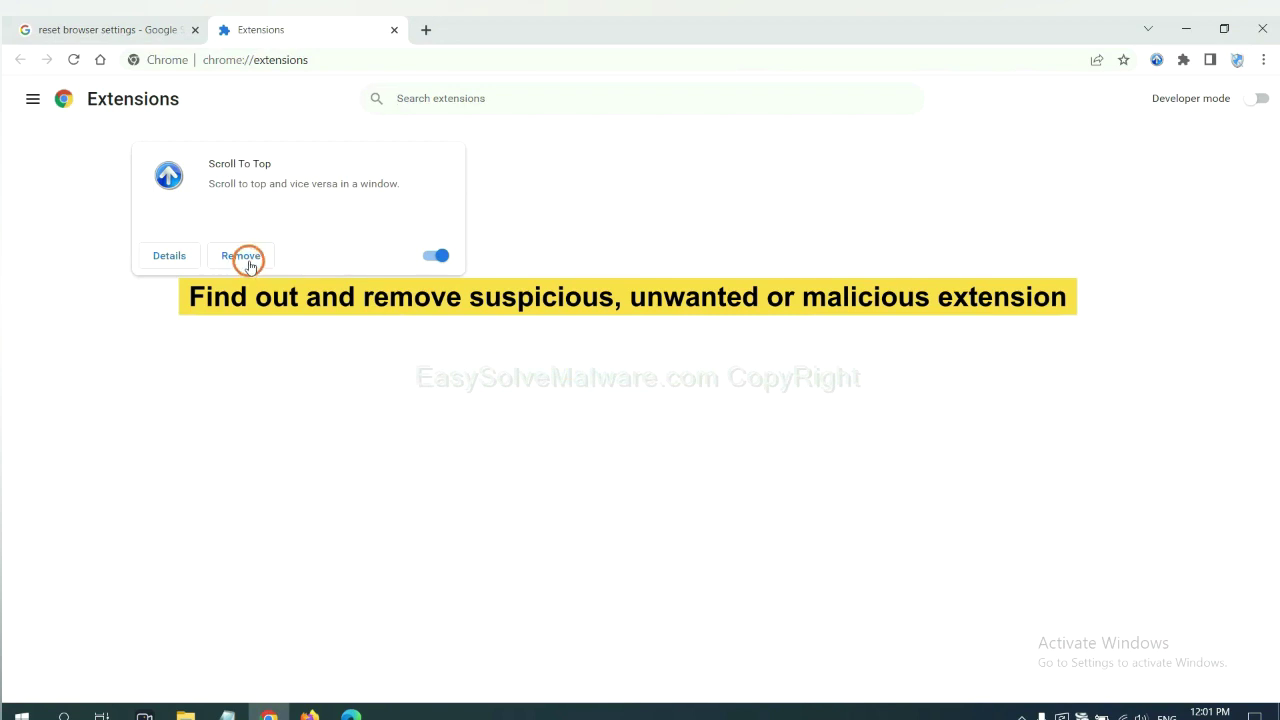
Open Firefox's Add-ons Manager and show the options for the GIPHY for Firefox extension
click(309, 713)
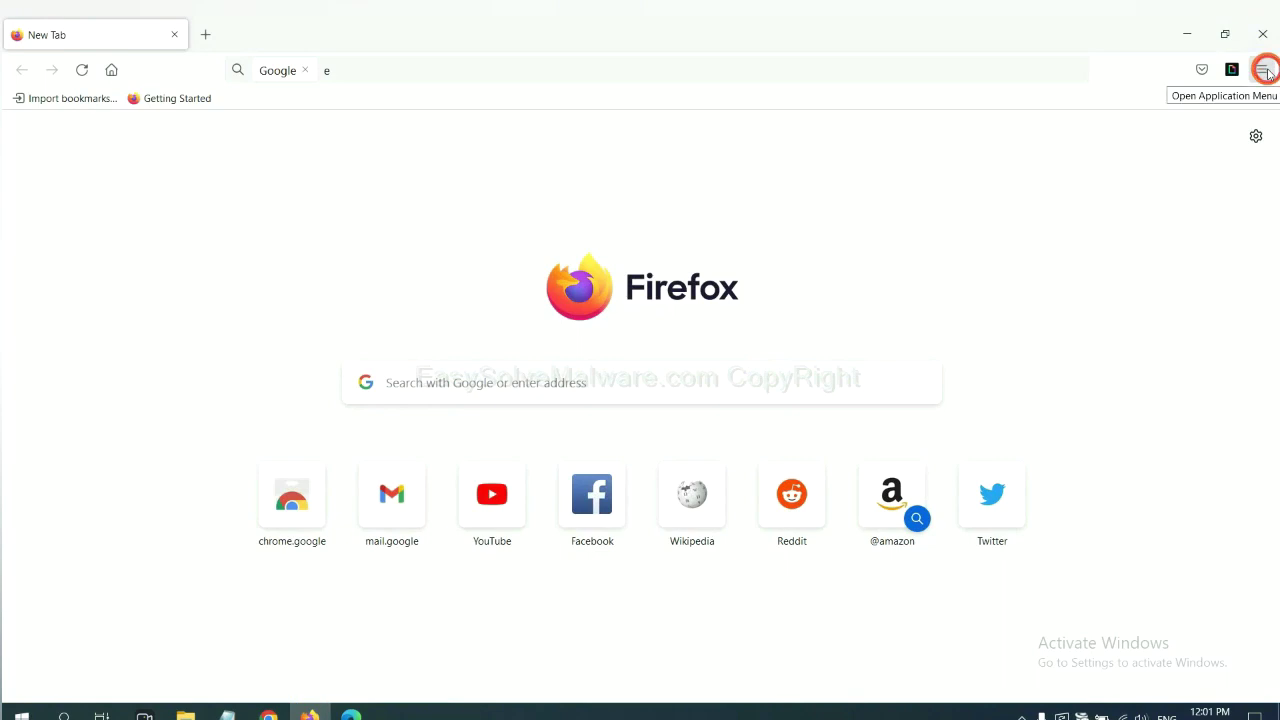
click(1265, 70)
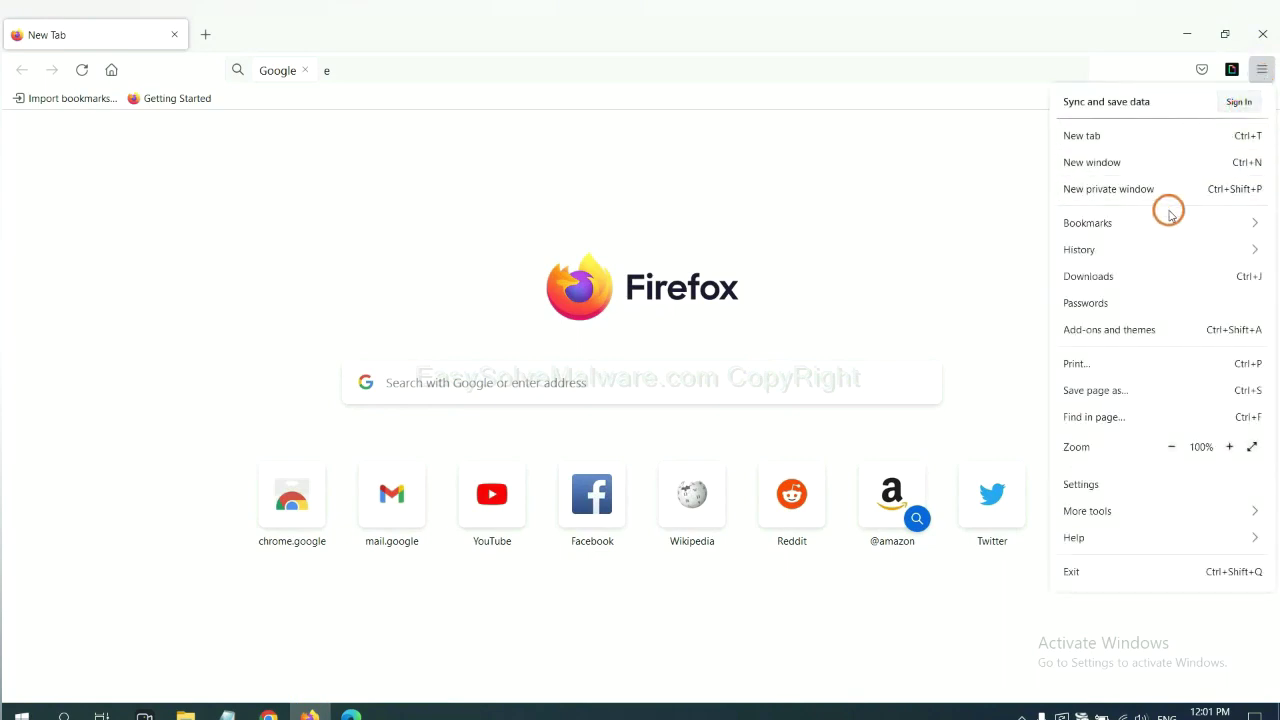
click(1119, 340)
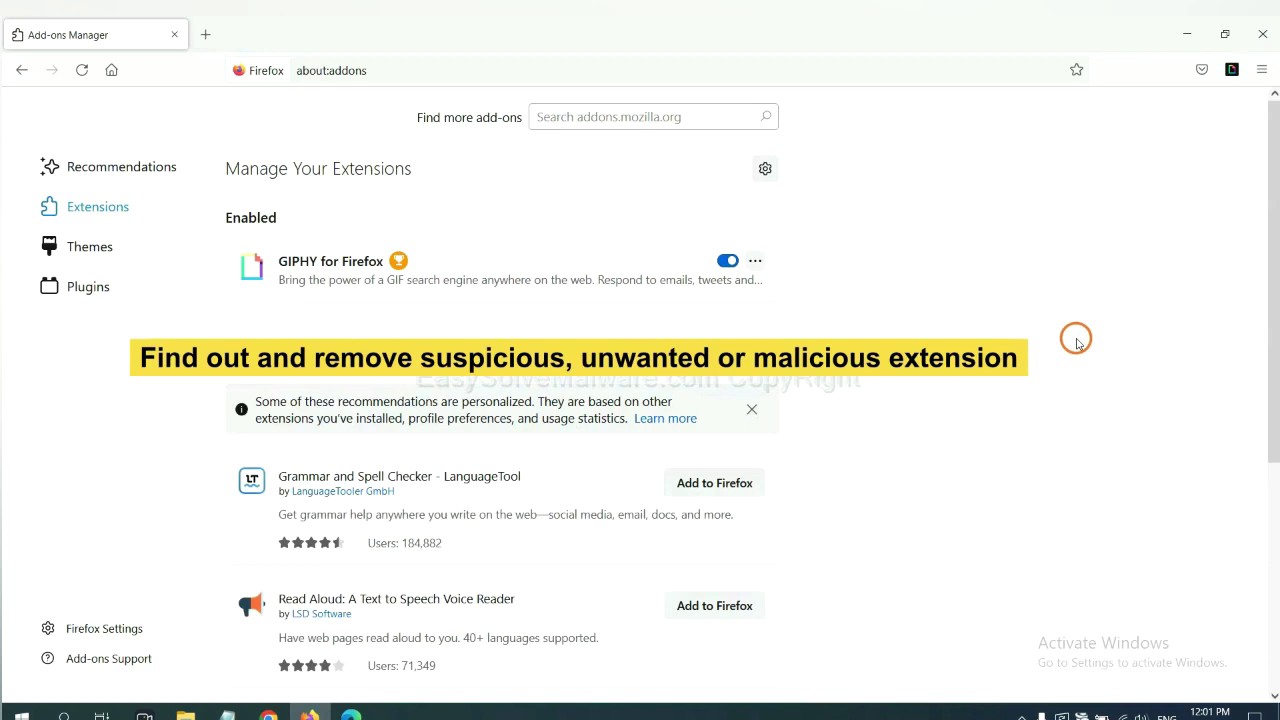
click(755, 261)
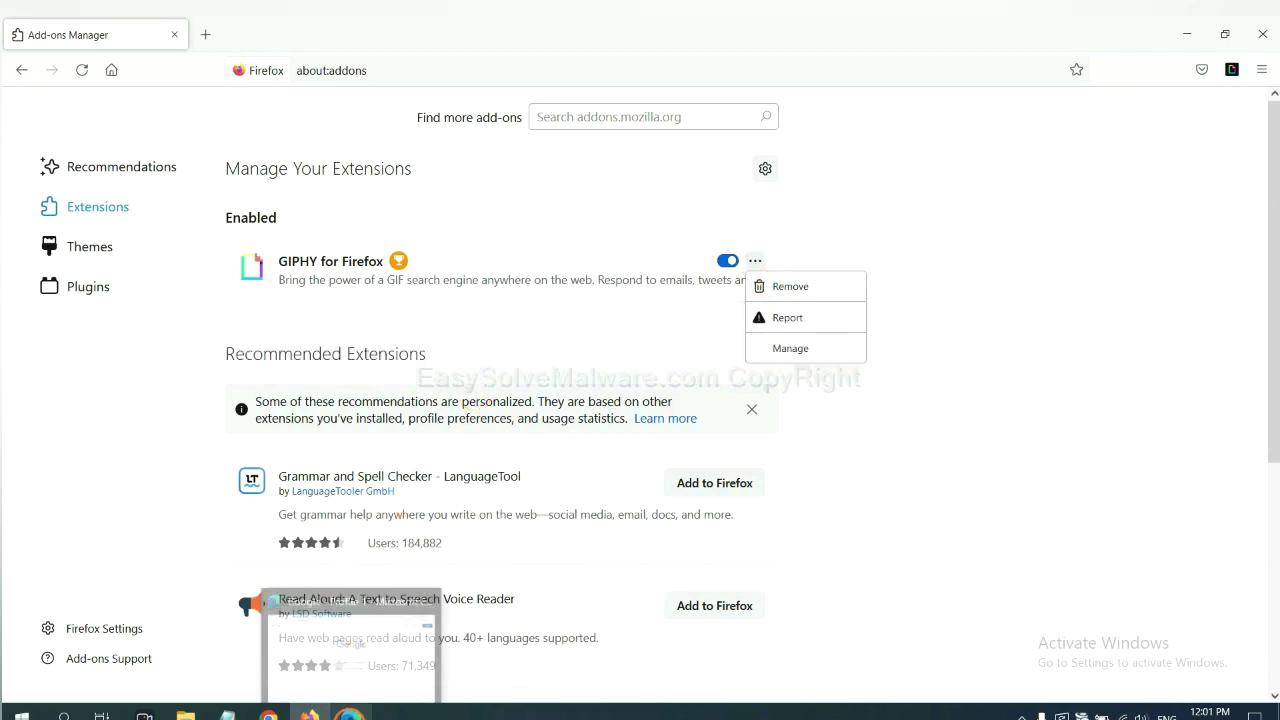
Remove the ArcVpn Free Fast VPN Proxy extension from Edge's Manage extensions page
click(350, 713)
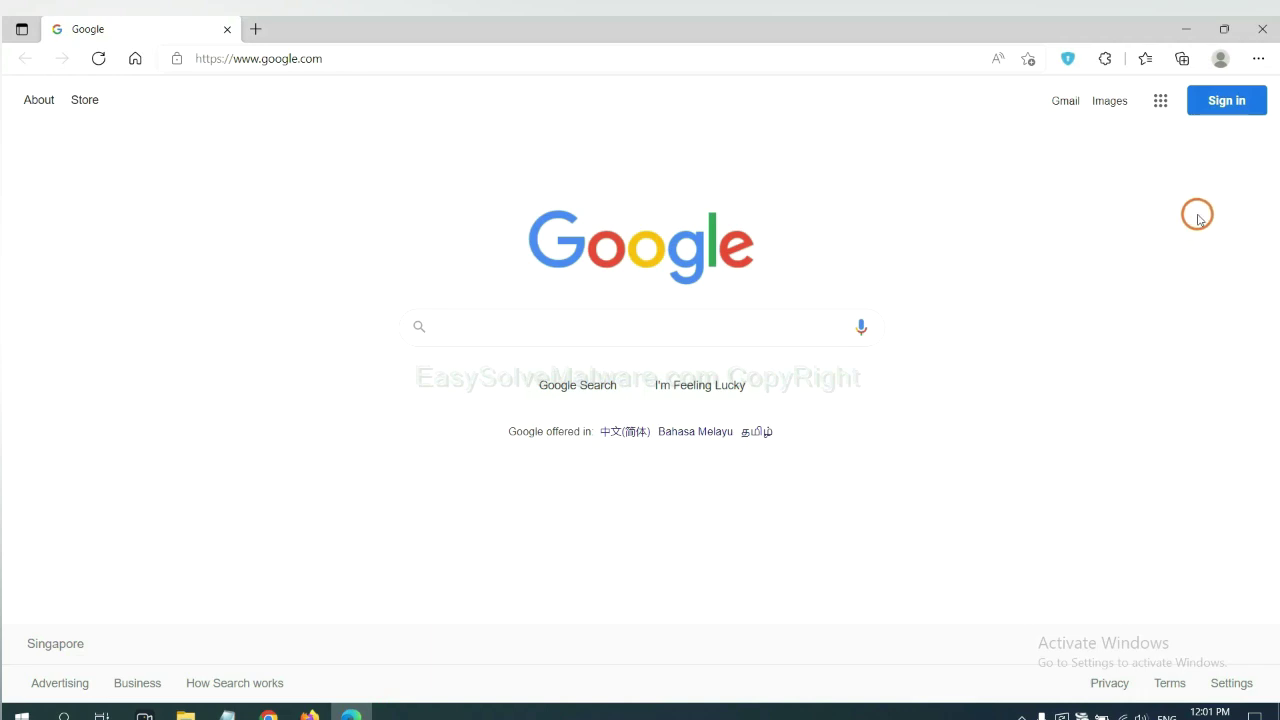
click(1258, 59)
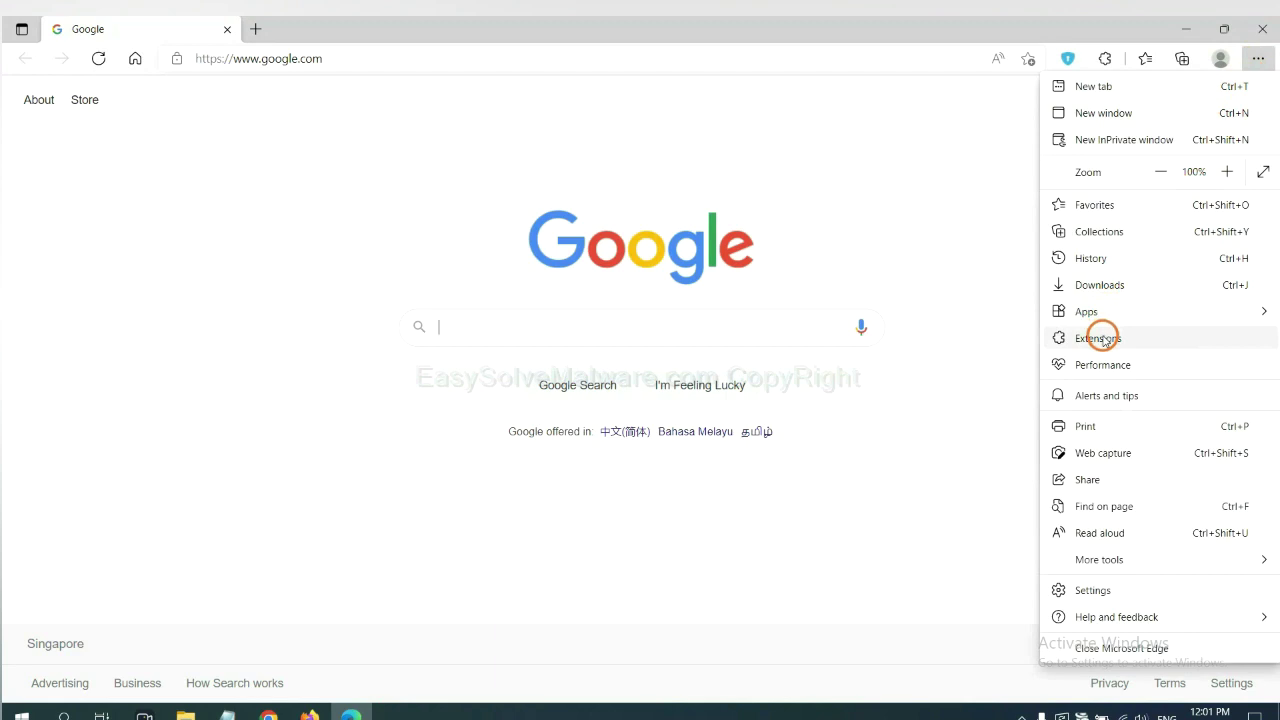
right_click(1103, 338)
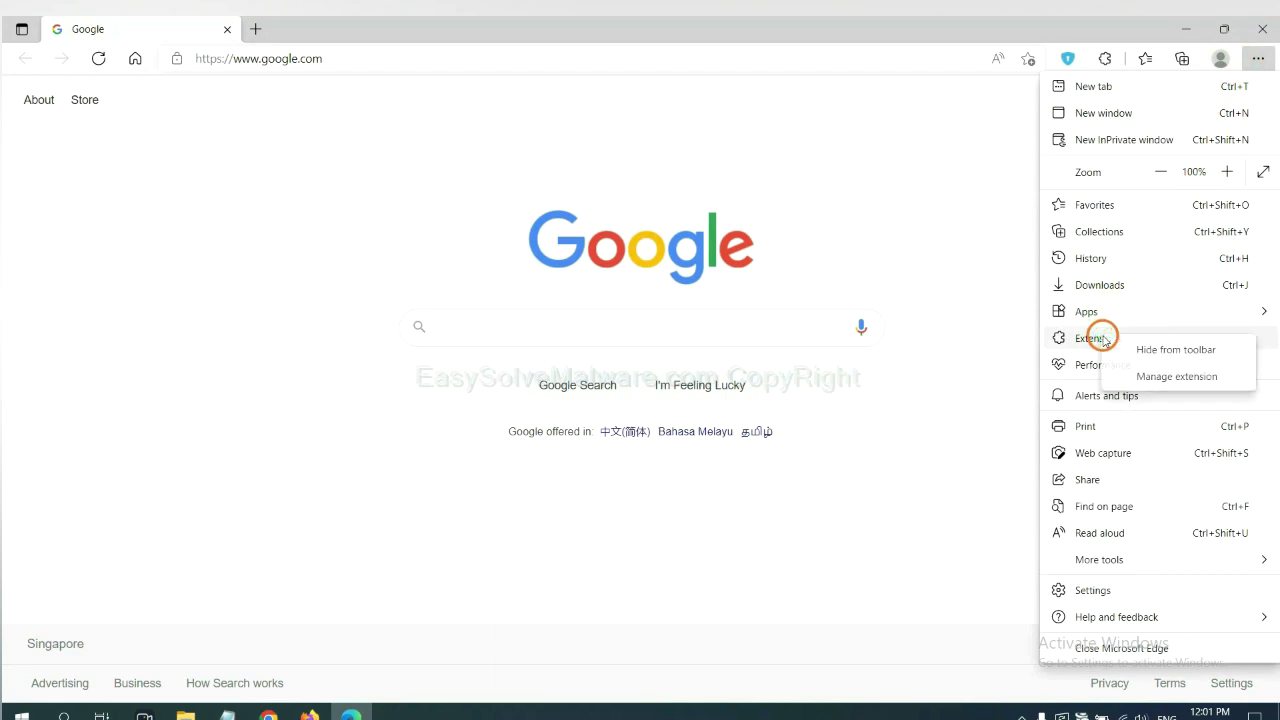
click(1150, 376)
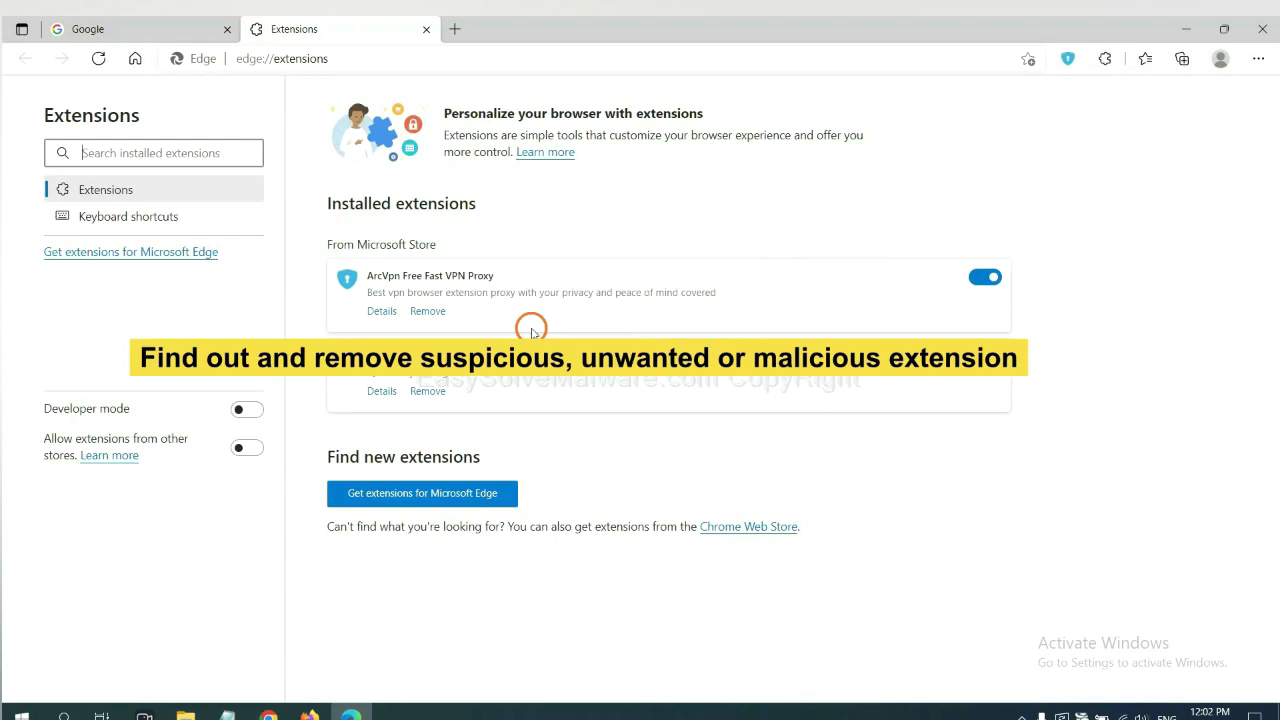
click(440, 315)
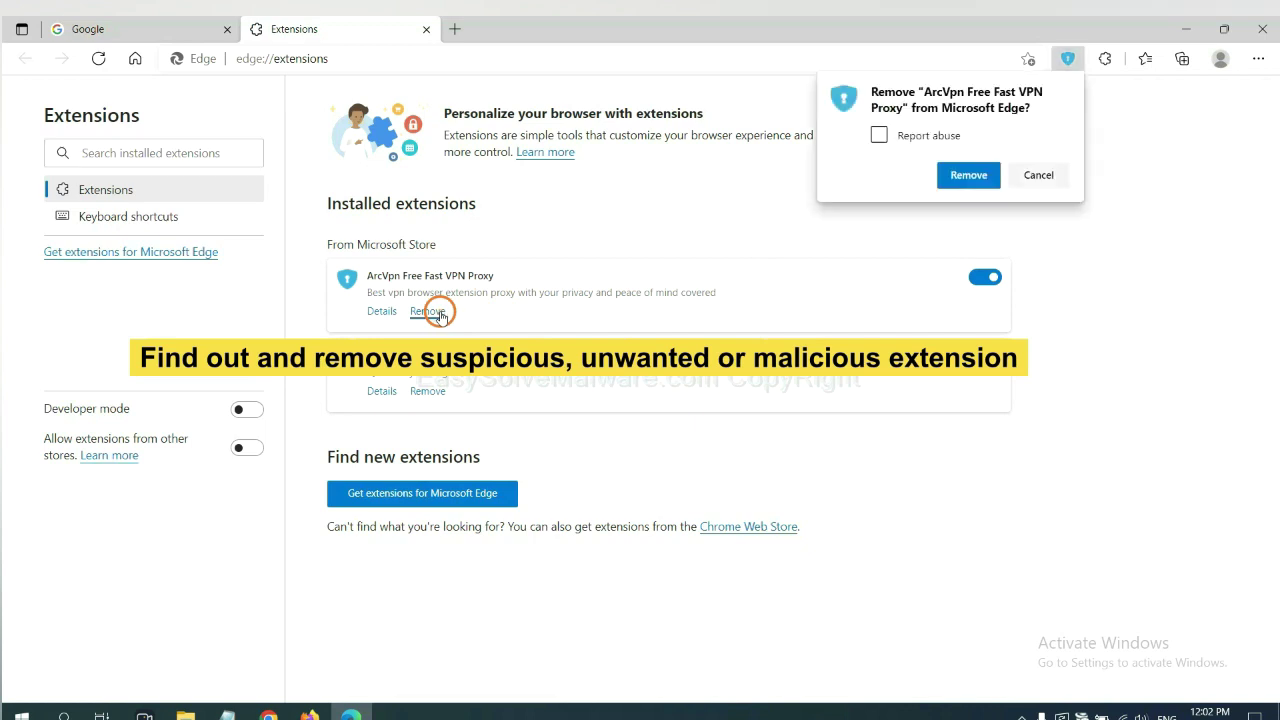
click(966, 177)
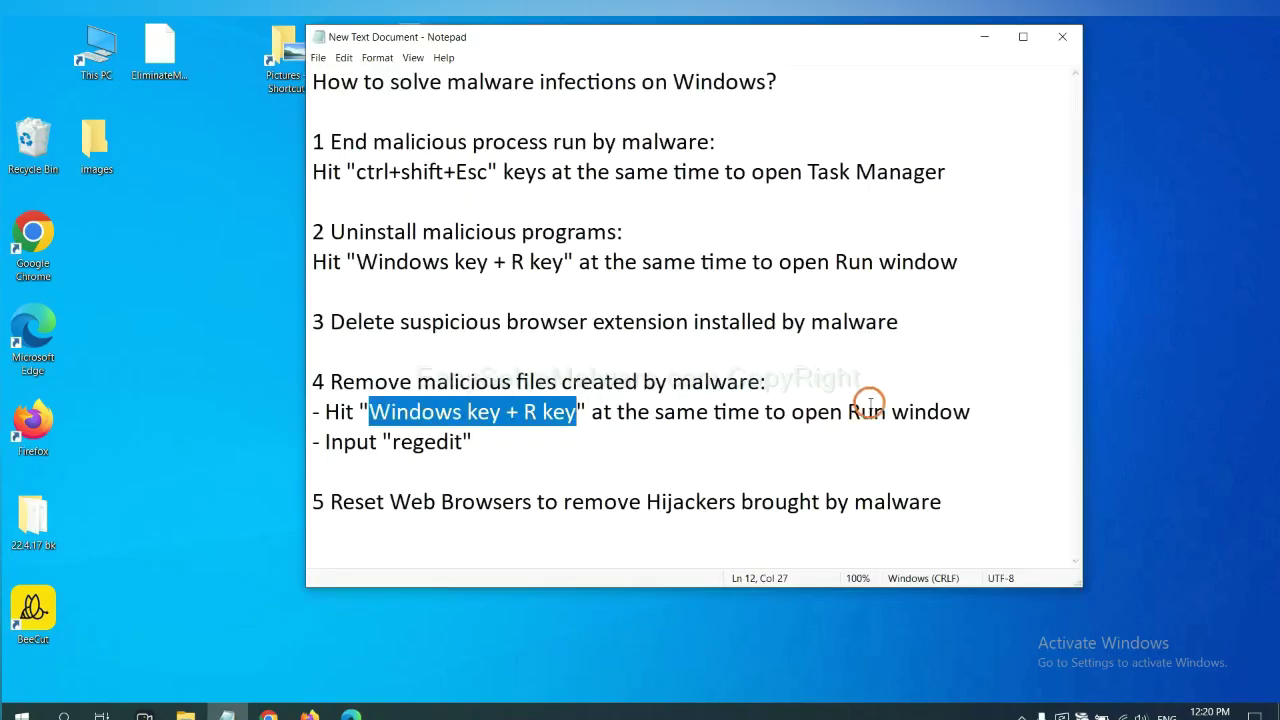
Following step 4's instructions, run regedit from the Run dialog to open Registry Editor
click(871, 405)
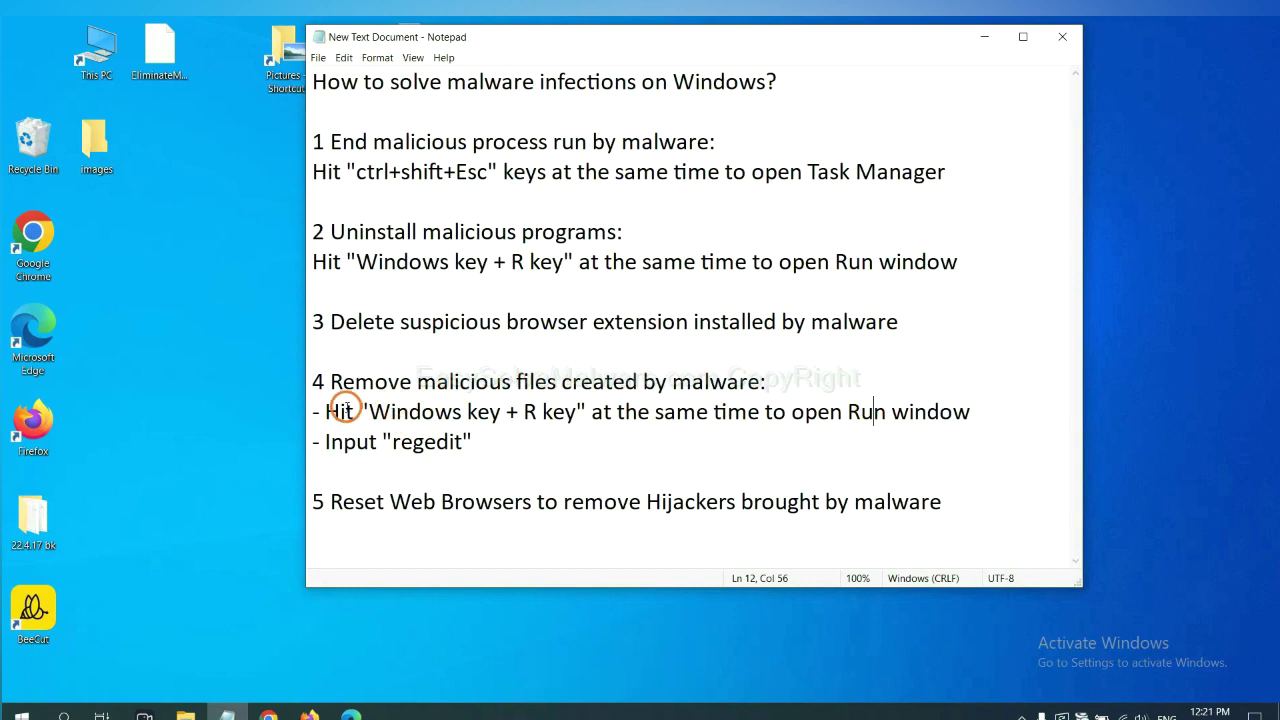
drag(327, 411, 728, 430)
click(746, 420)
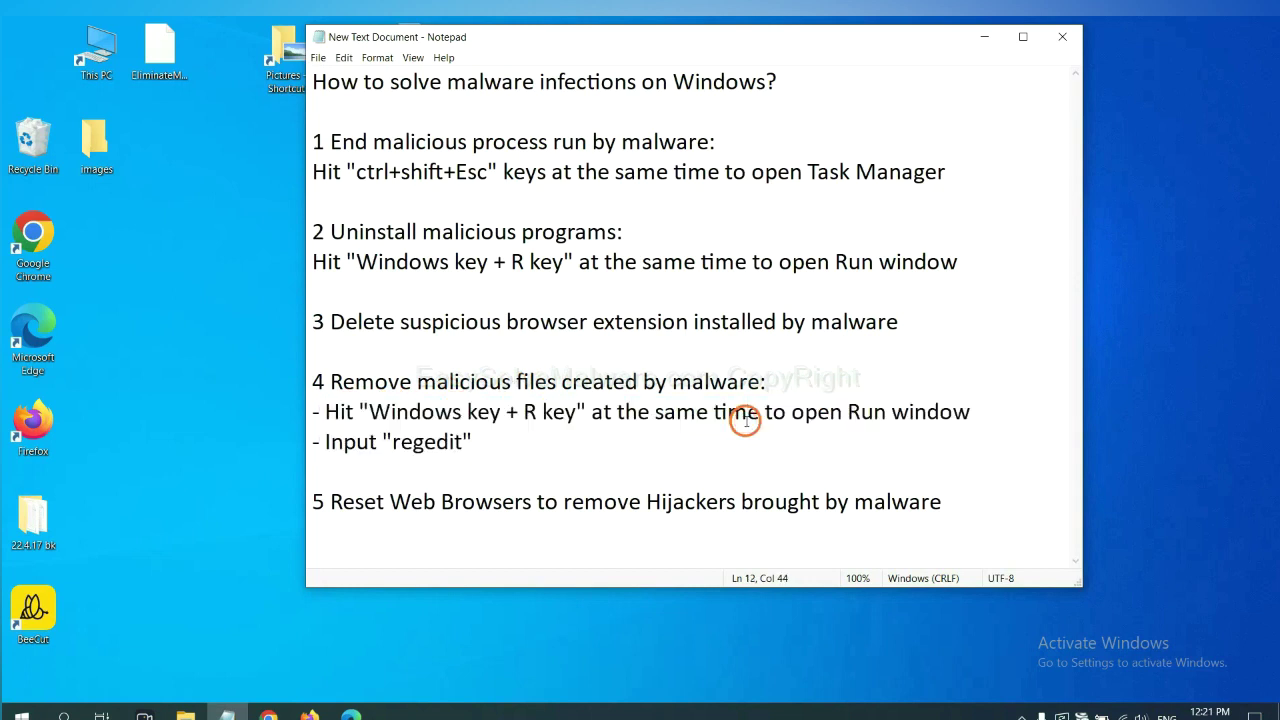
key(super+r)
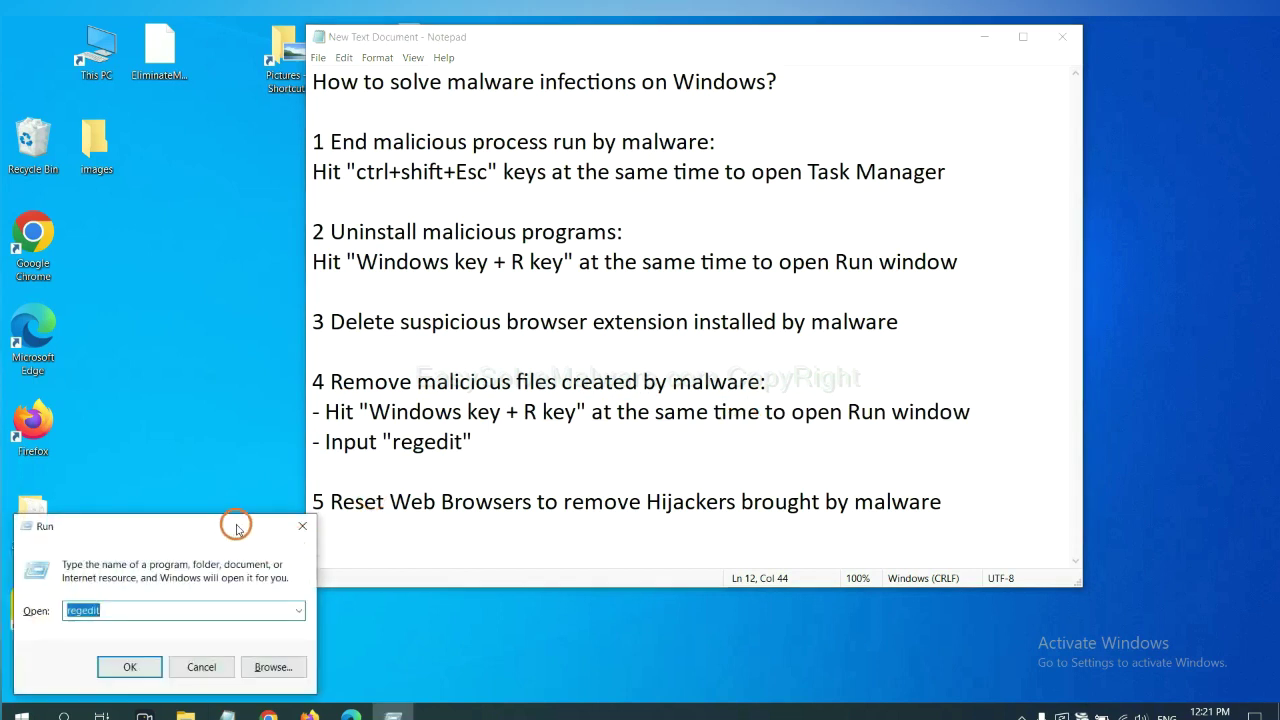
drag(314, 520, 1018, 269)
click(905, 366)
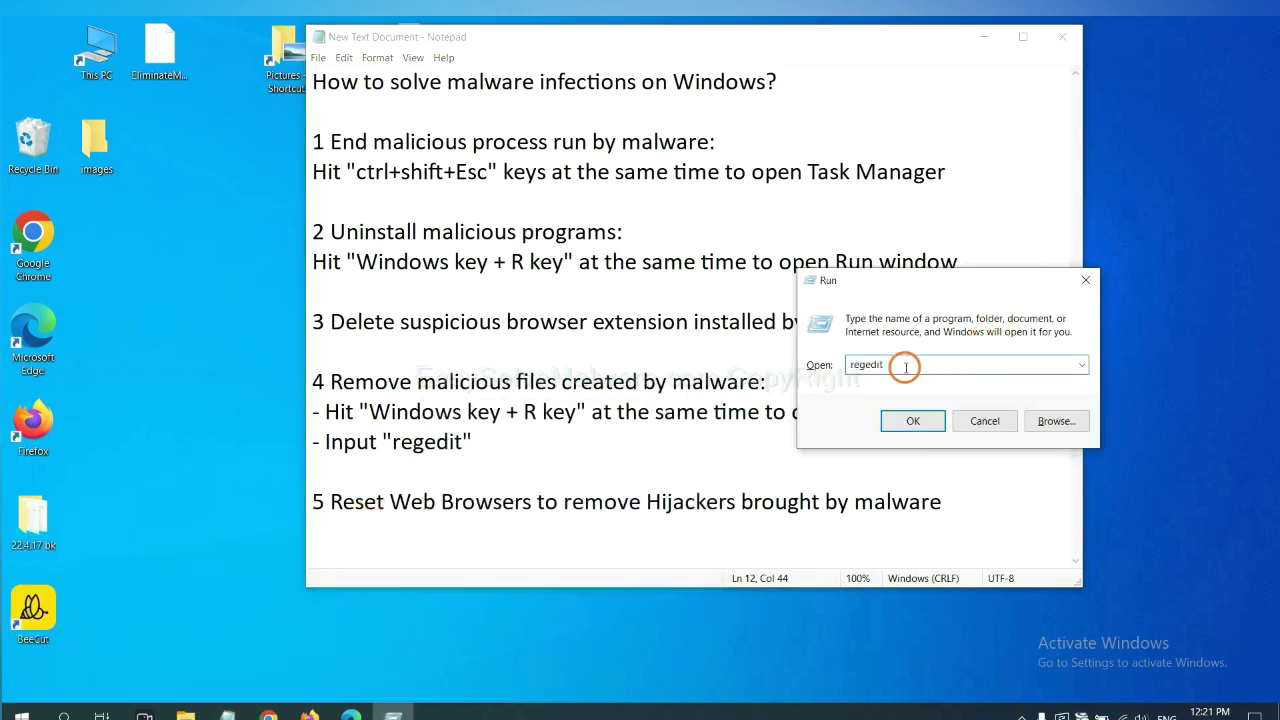
click(912, 420)
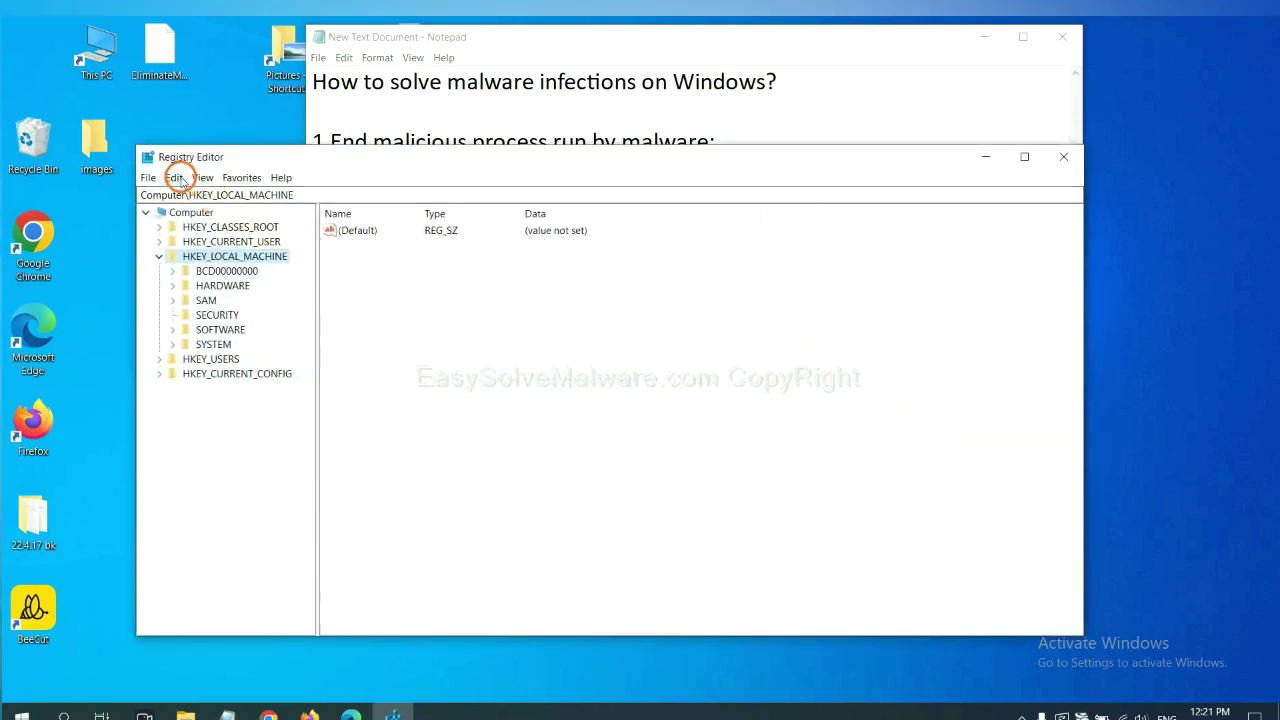
Search the registry for the BeeCut malware name until FEATURE_BROWSER_EMULATION is found
click(180, 179)
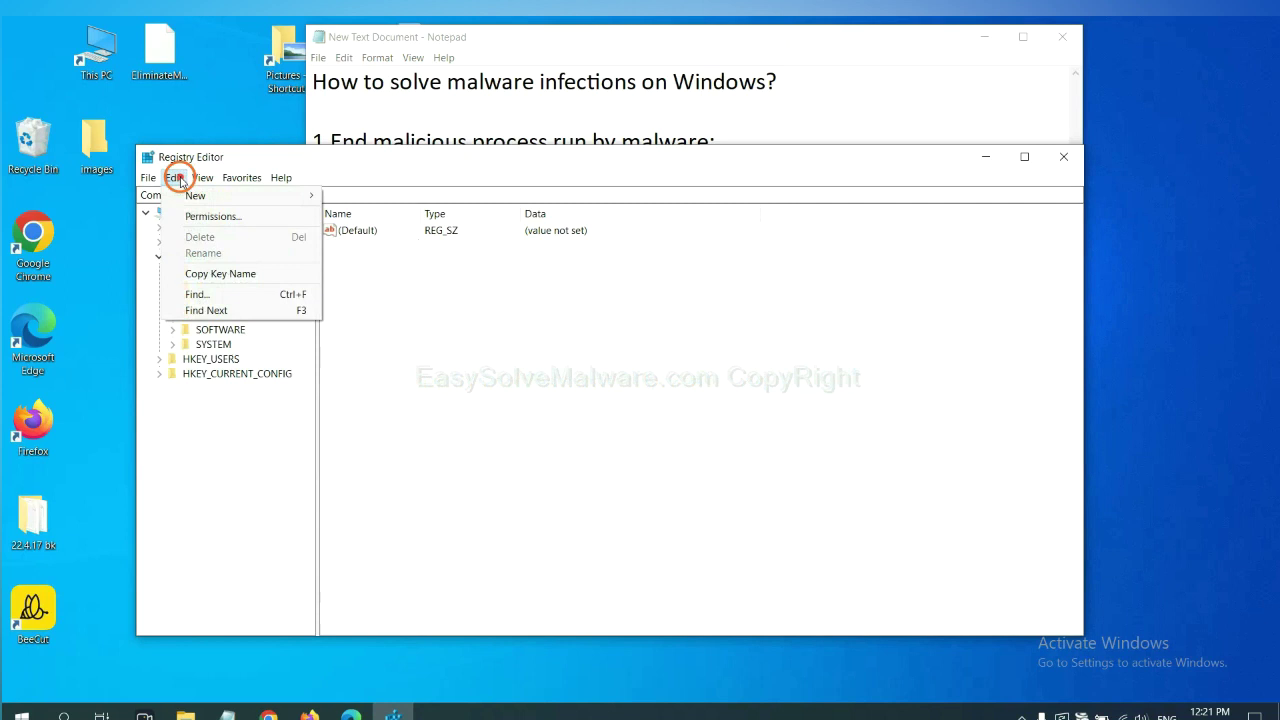
click(228, 296)
drag(365, 227, 487, 257)
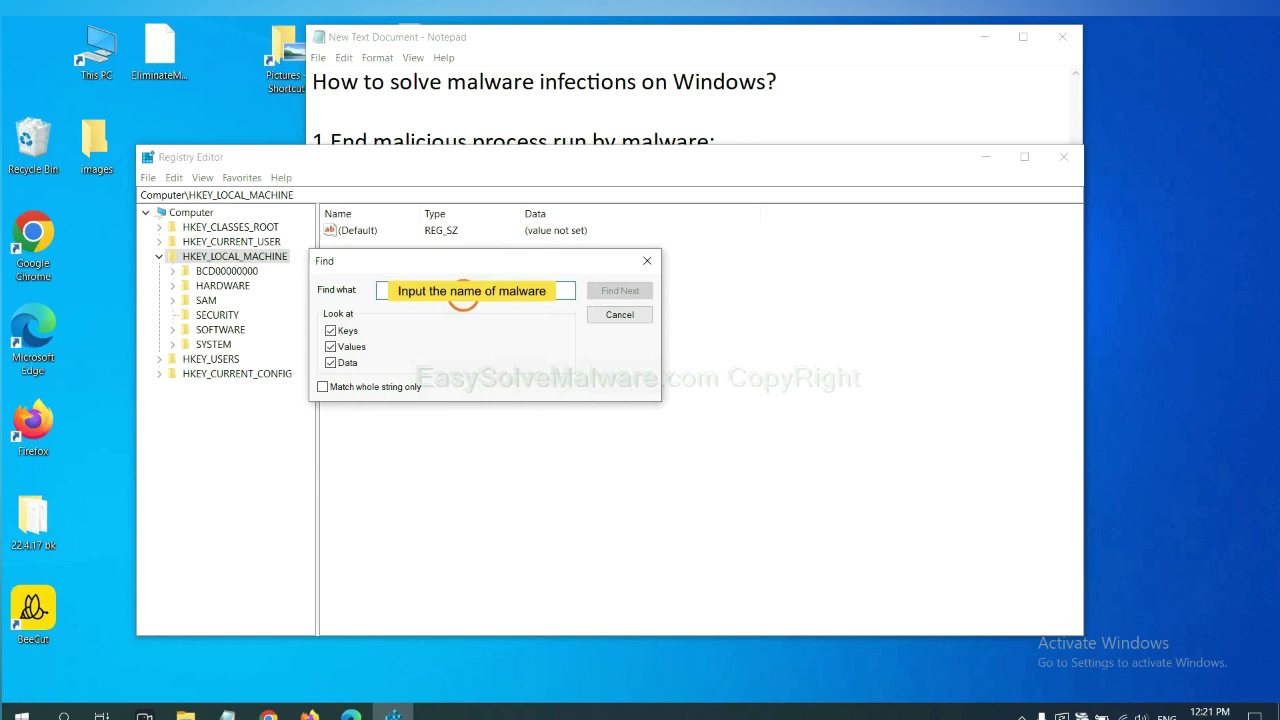
text(be)
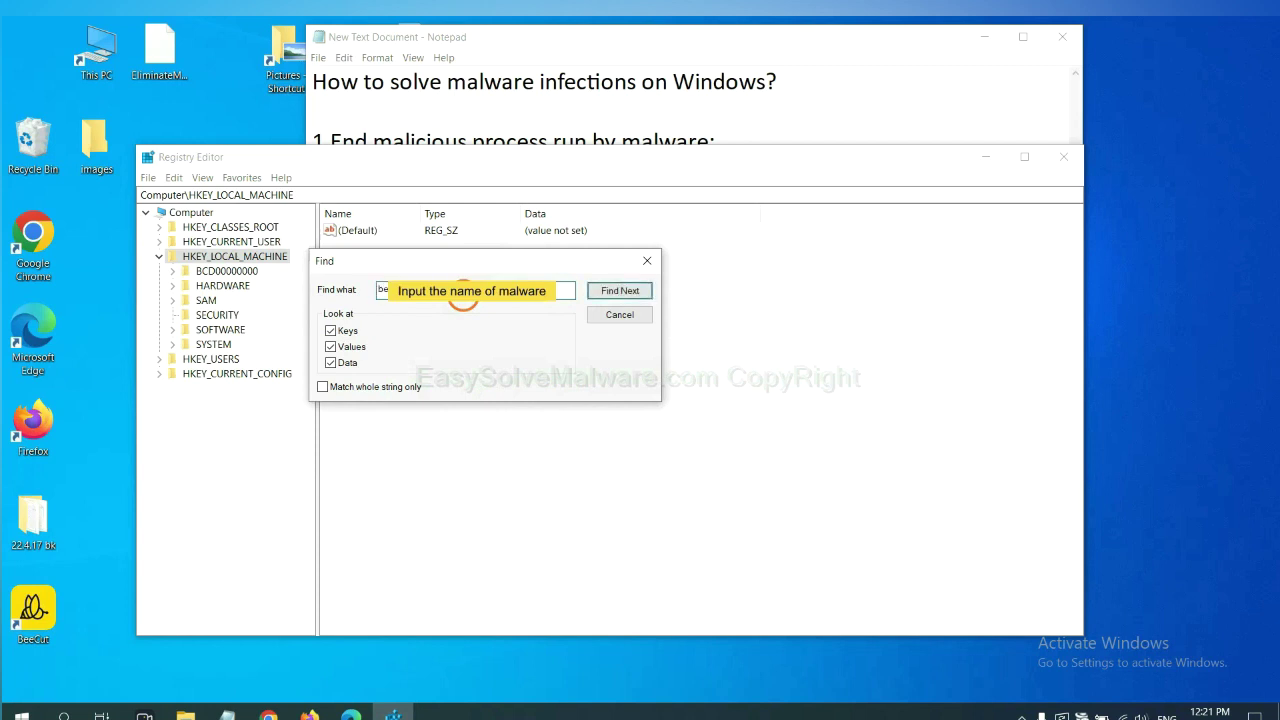
click(619, 291)
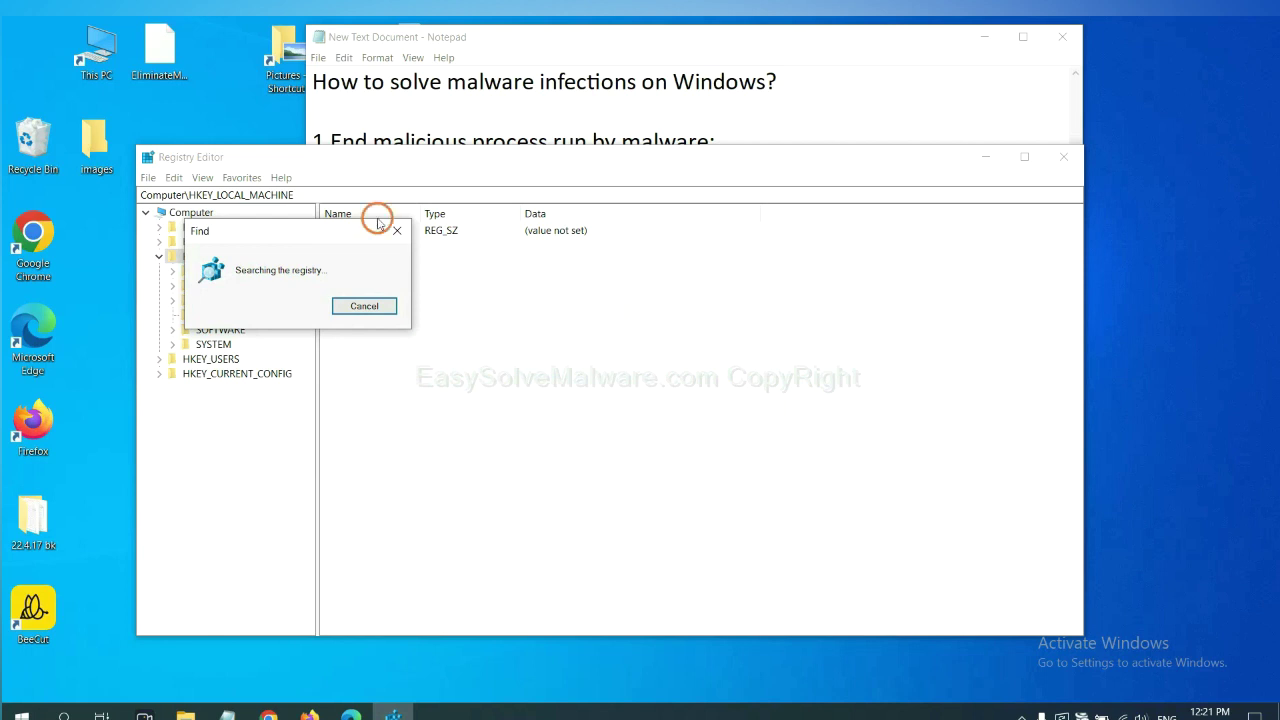
drag(313, 228, 515, 225)
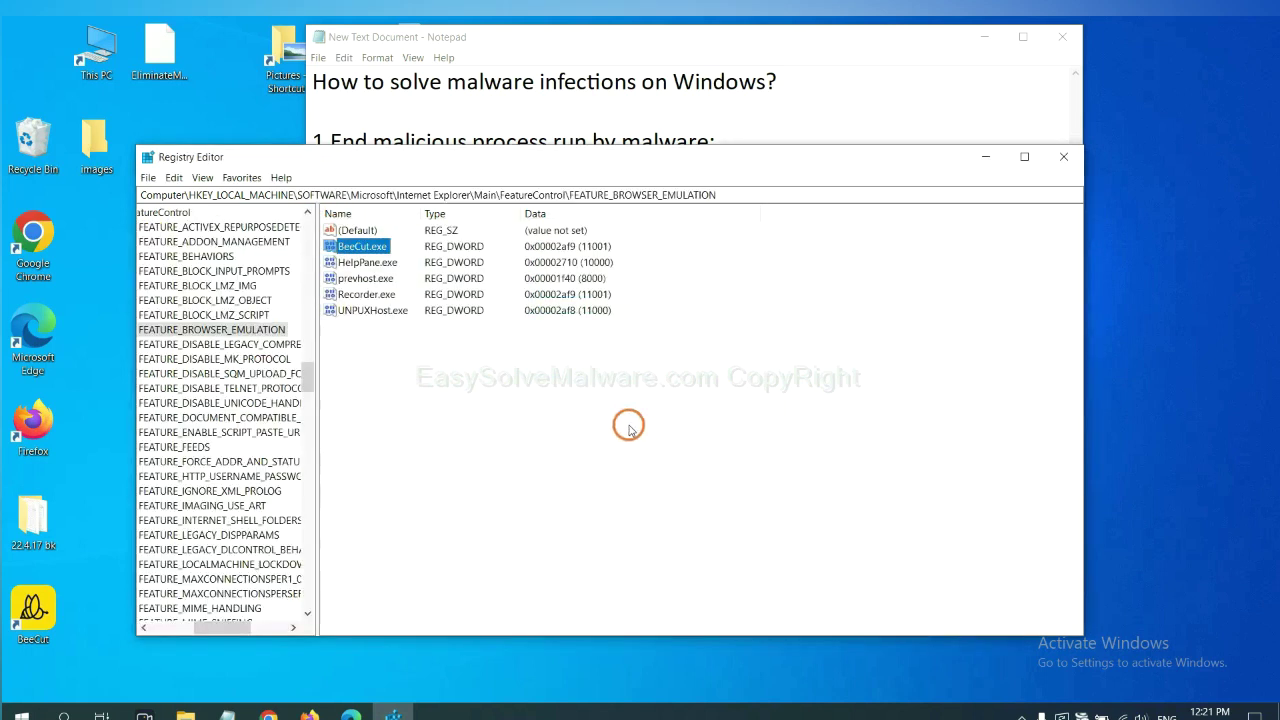
drag(219, 628, 205, 622)
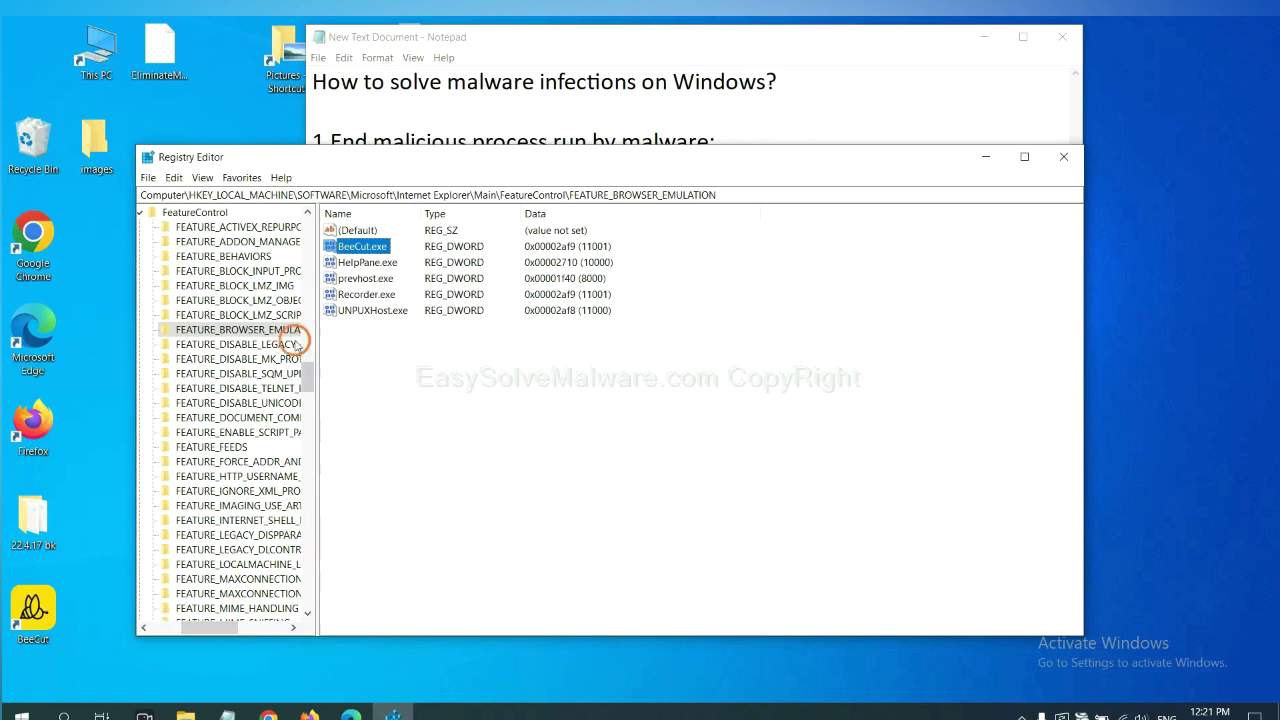
right_click(260, 330)
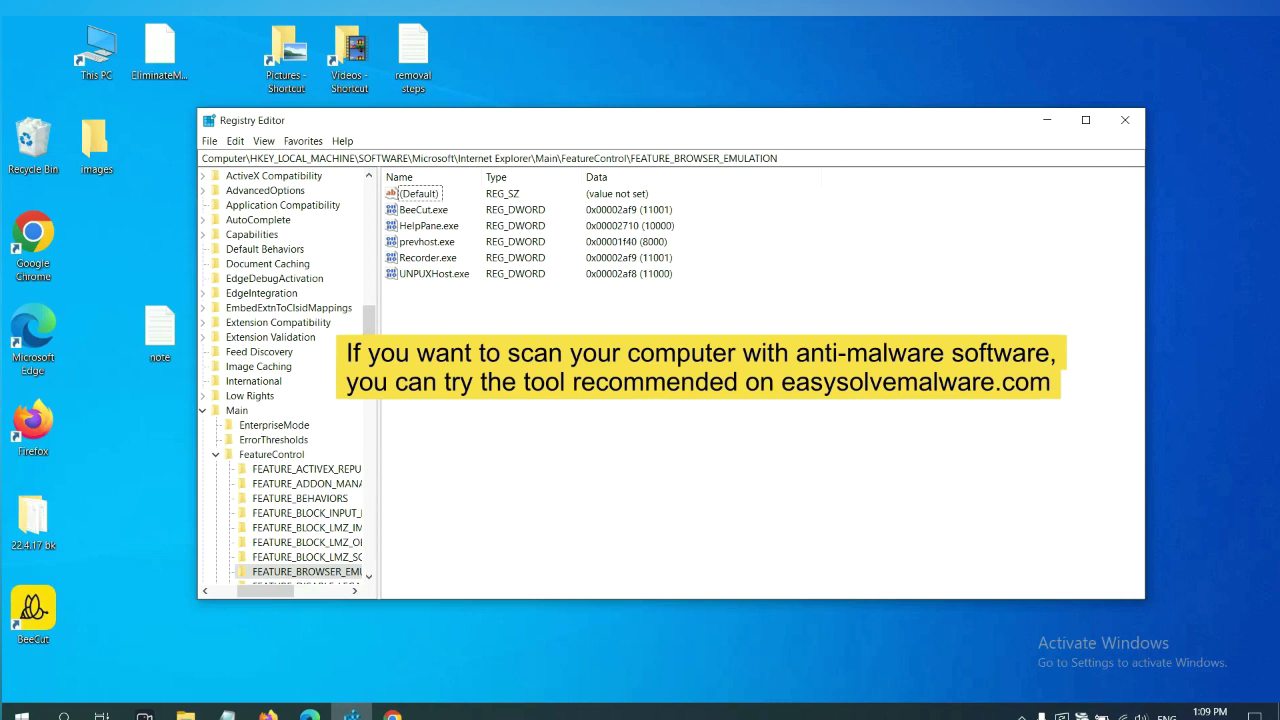
Switch to Chrome and scroll through the easysolvemalware.com Windows and Mac removal guide
click(395, 714)
scroll(935, 450, down, 3)
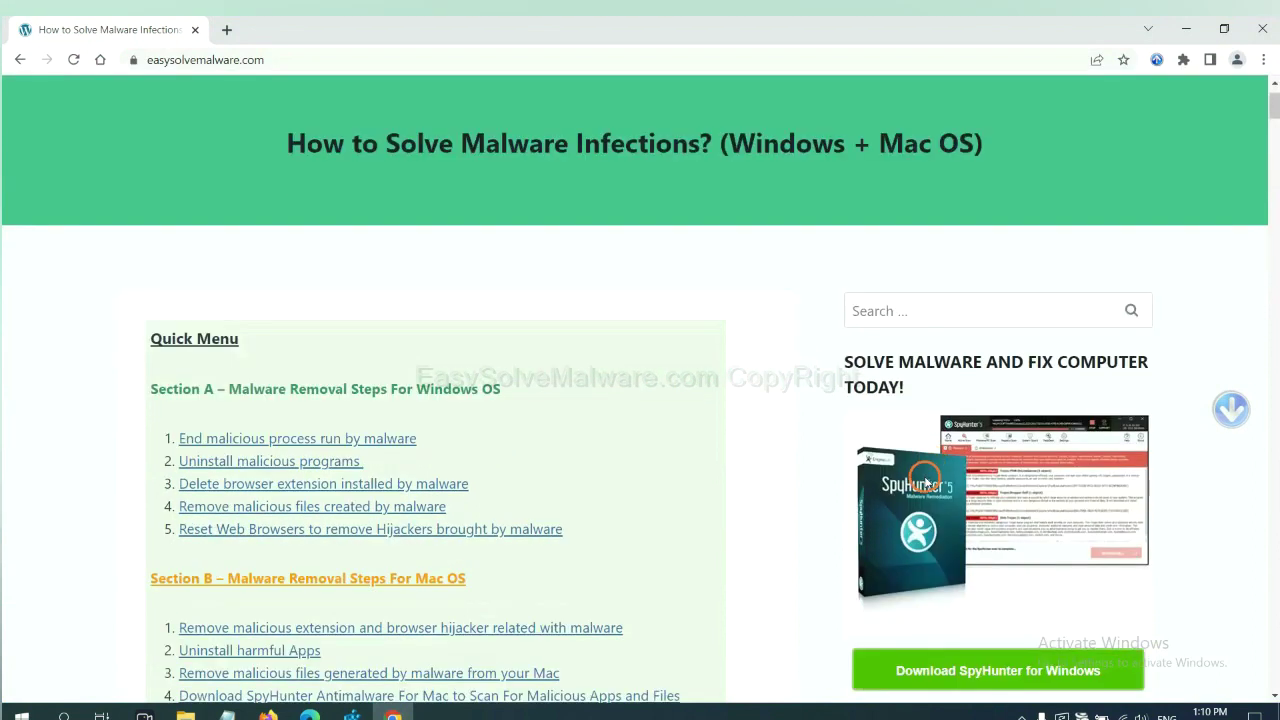
scroll(926, 484, up, 1)
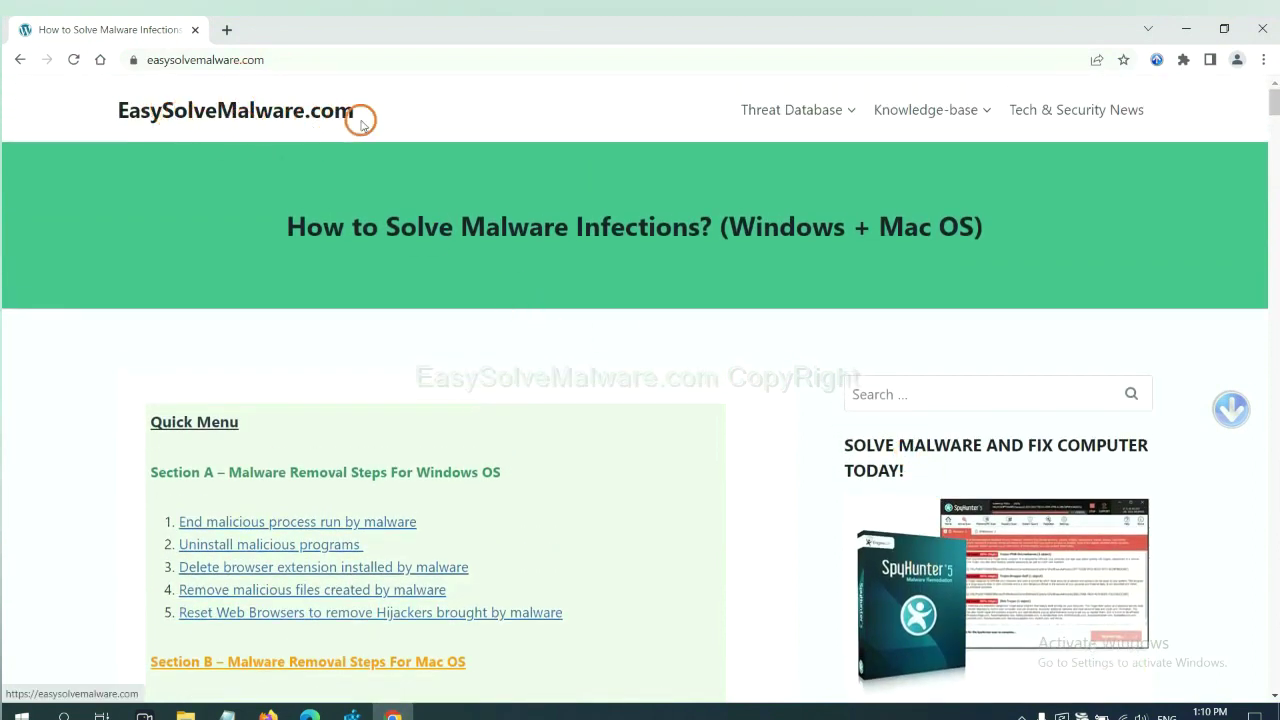
scroll(1025, 440, down, 3)
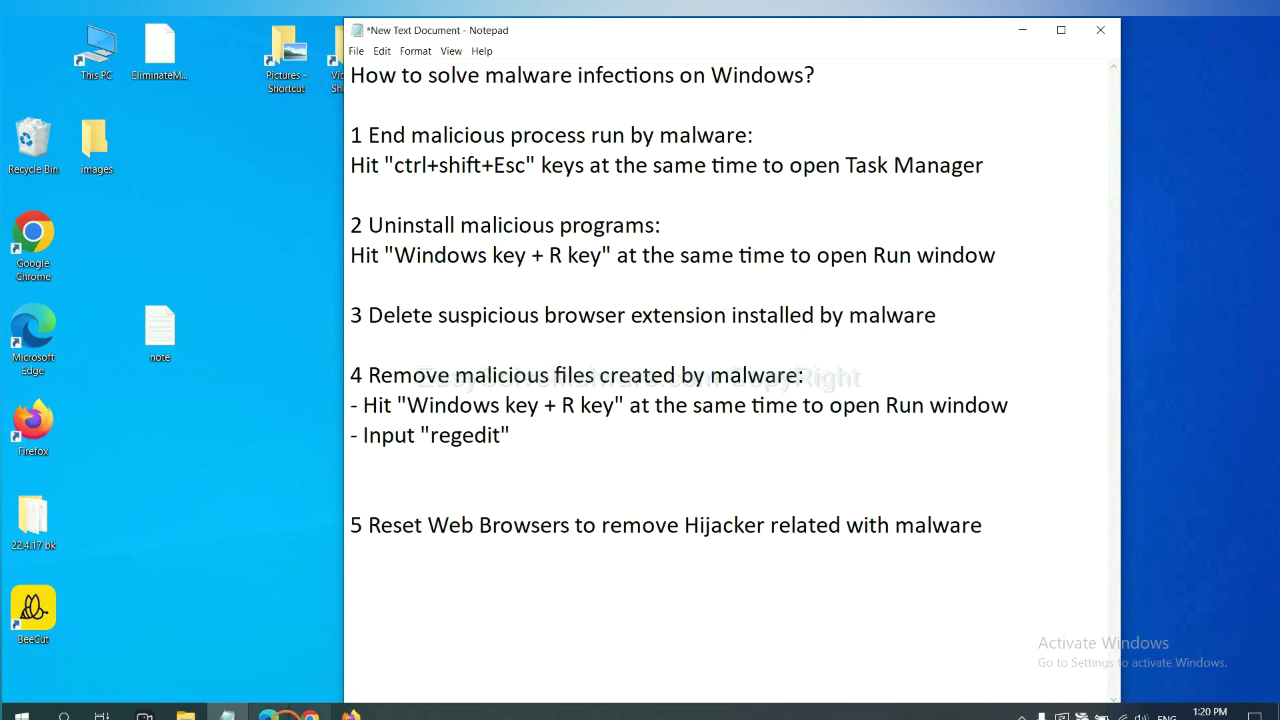
Bring up Chrome's Reset settings confirmation via a 're' settings search, then bring Firefox forward
click(311, 714)
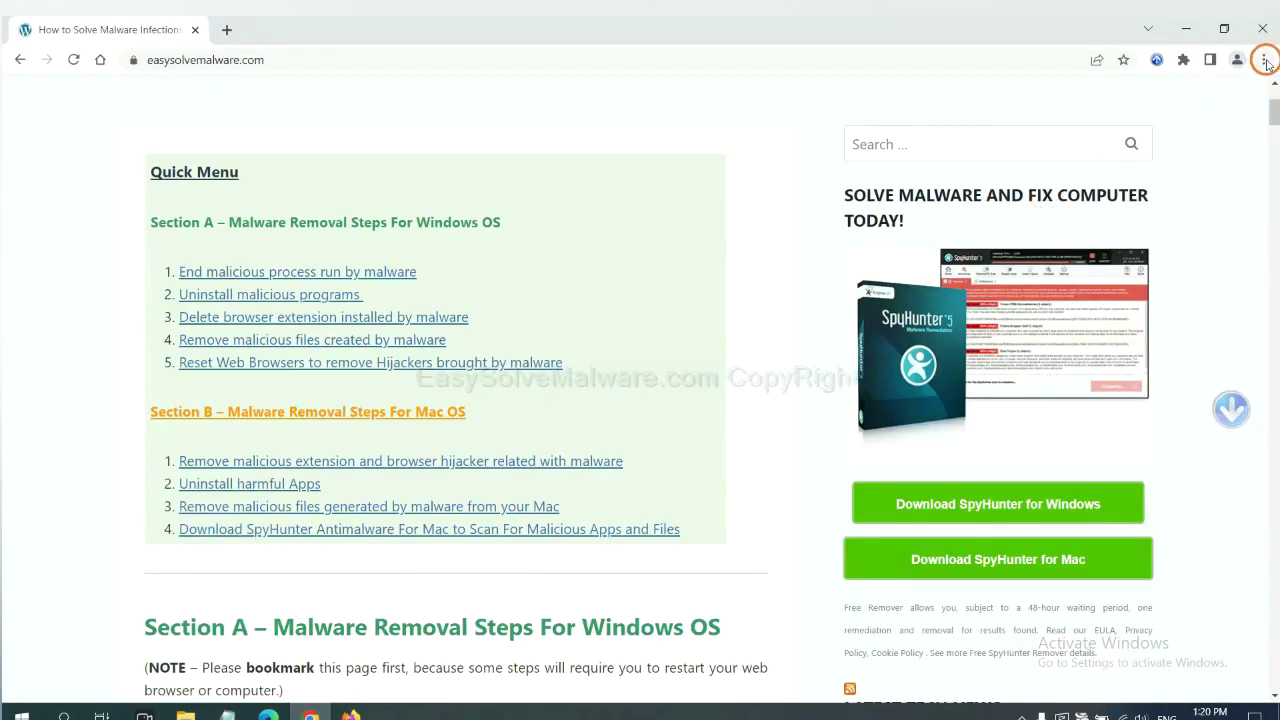
click(1265, 62)
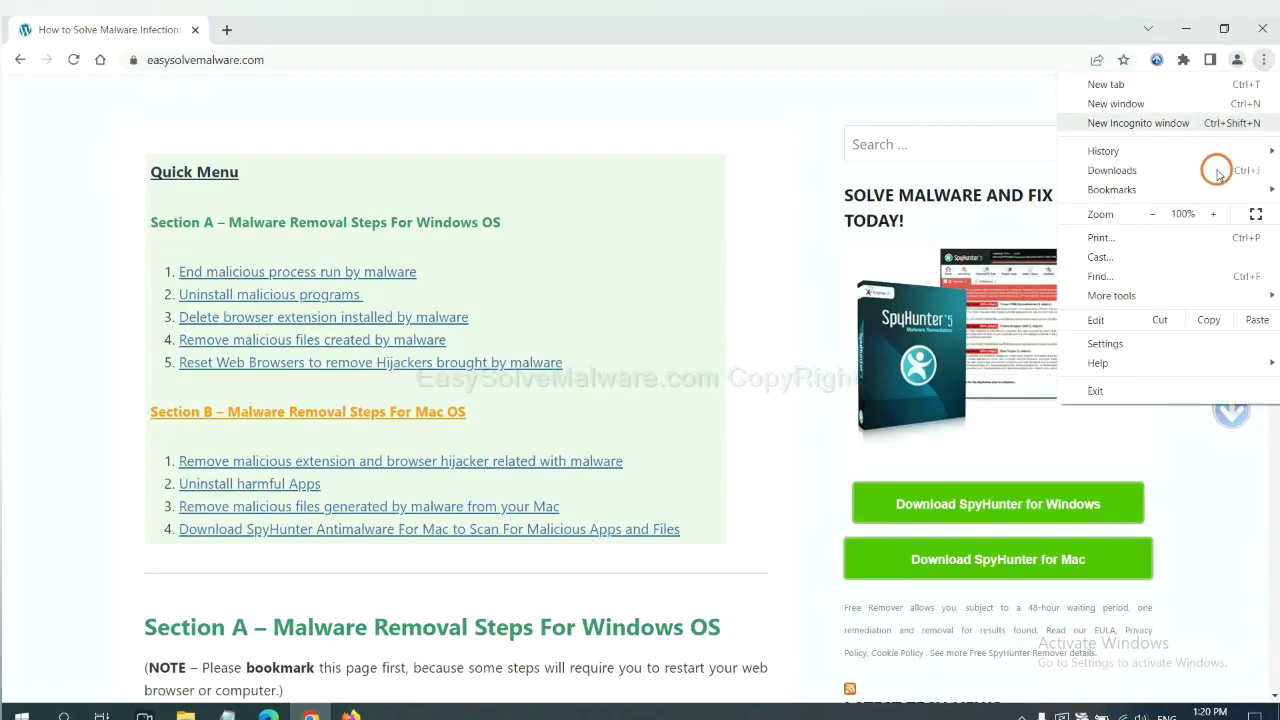
click(1118, 343)
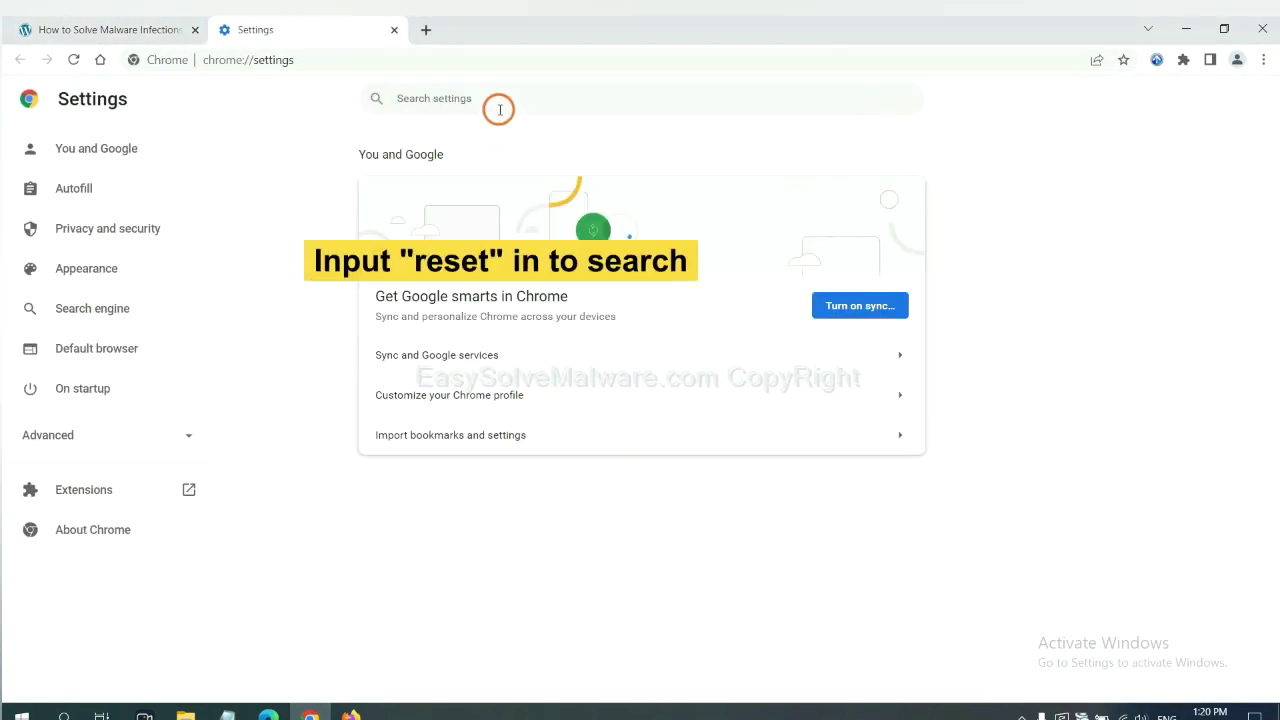
text(reset)
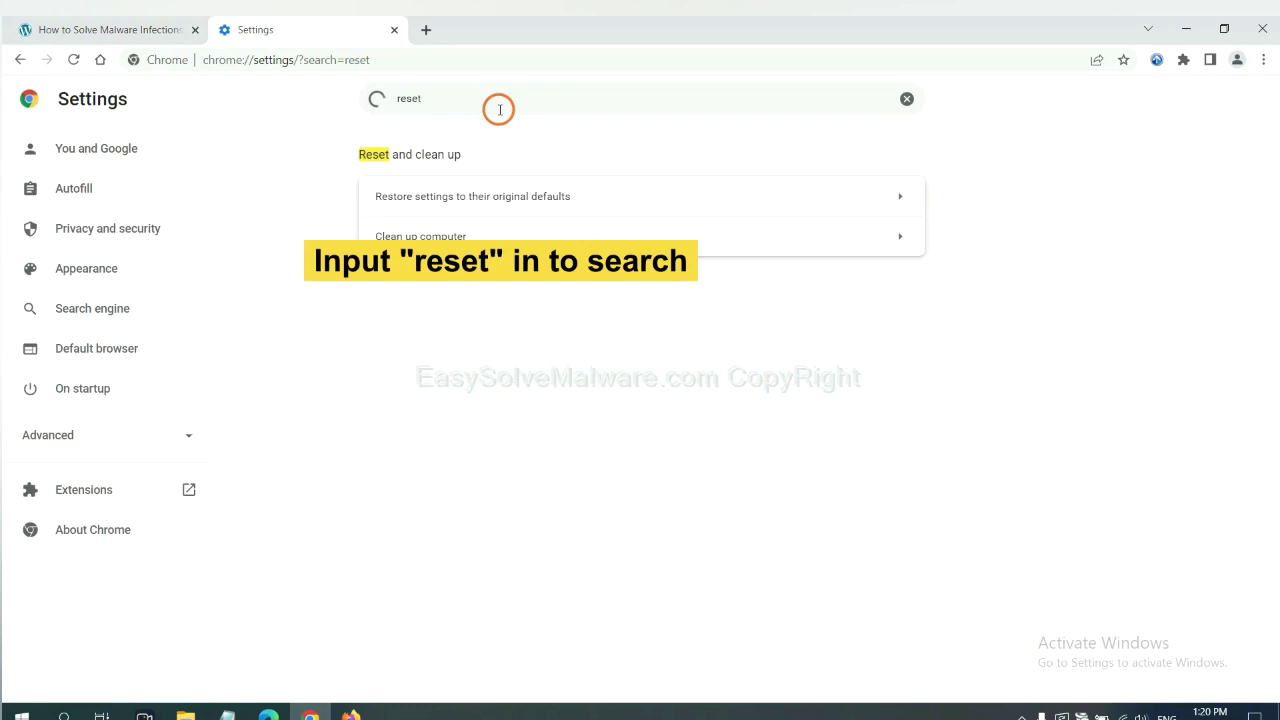
click(551, 197)
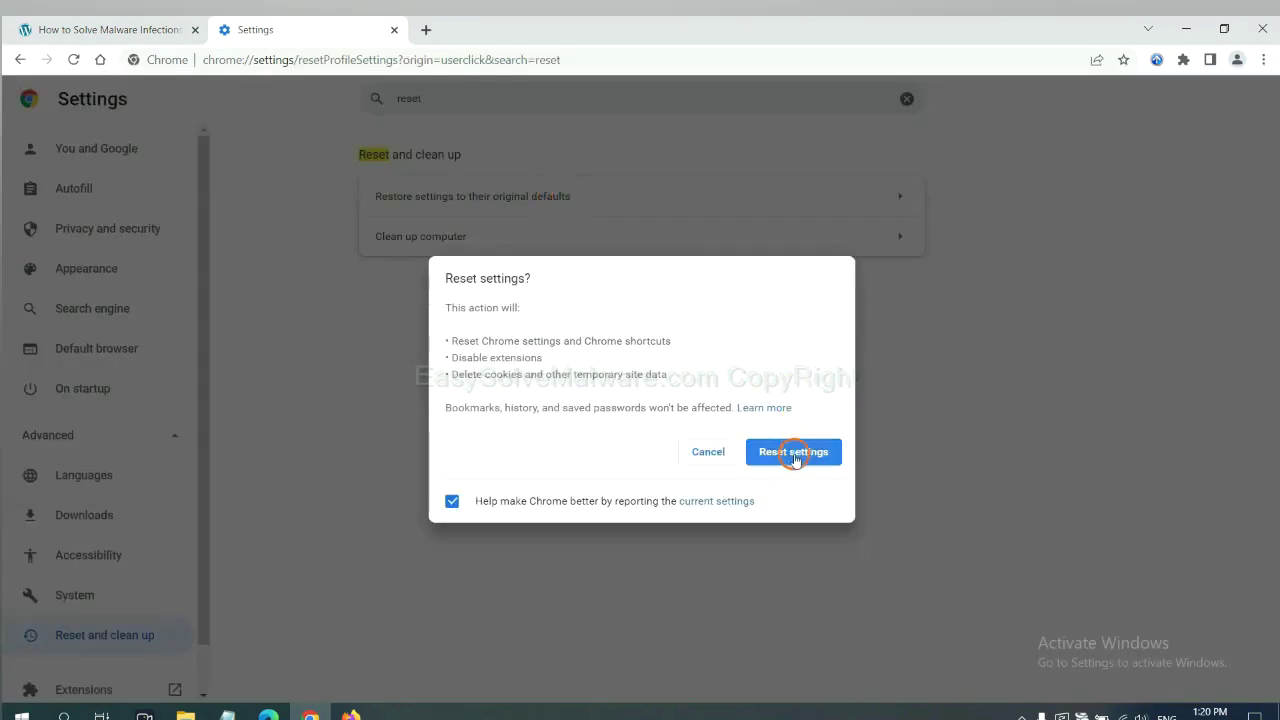
click(353, 713)
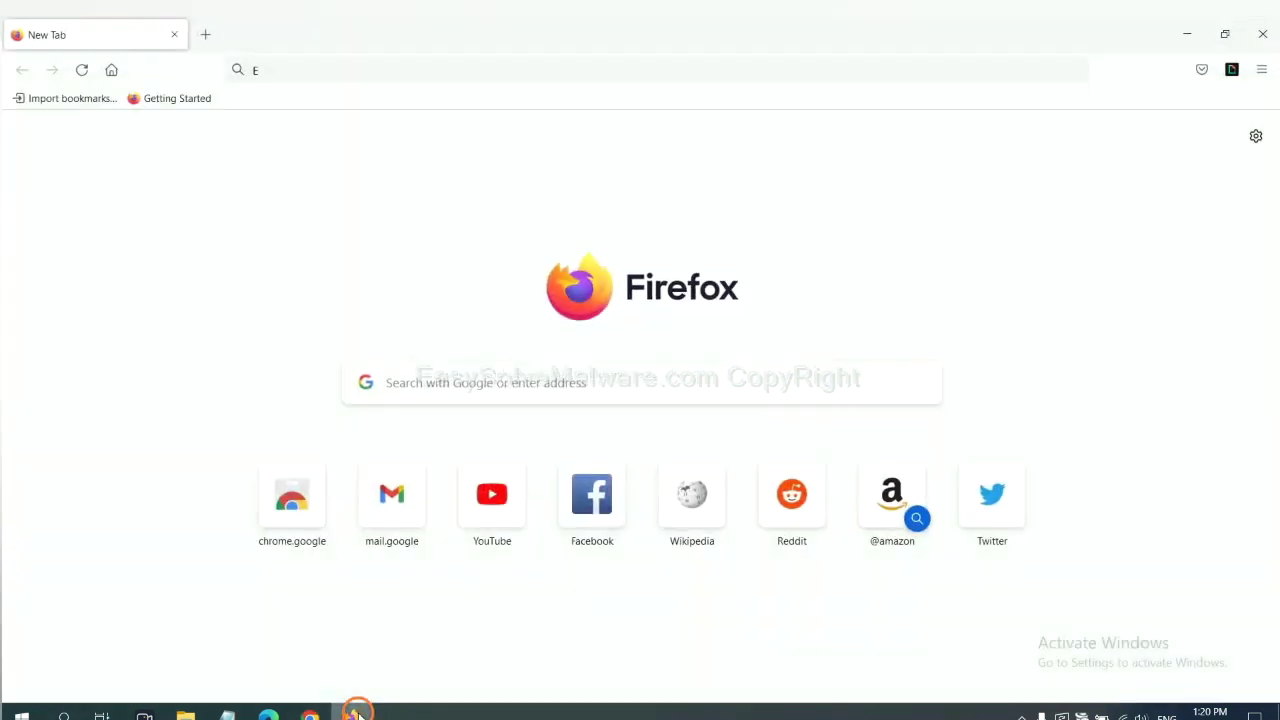
Raise the Refresh Firefox confirmation from Help > Troubleshooting Information, then bring Edge forward
click(1260, 76)
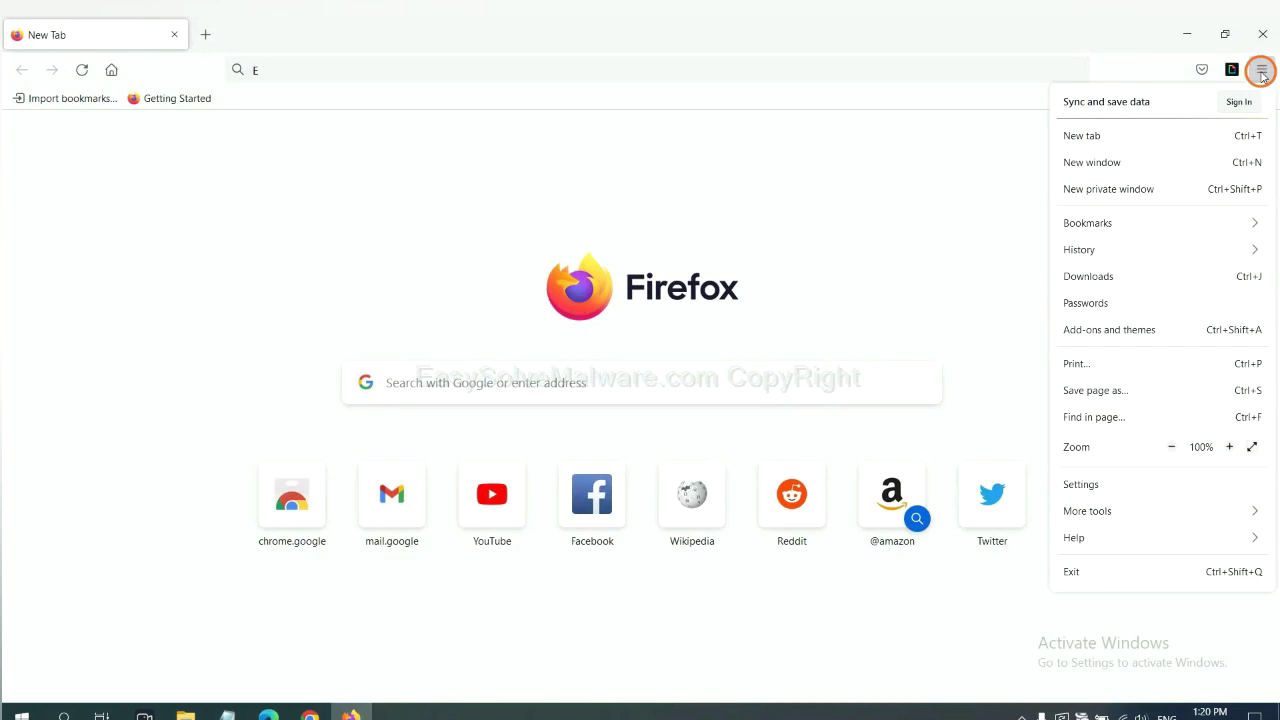
click(1102, 537)
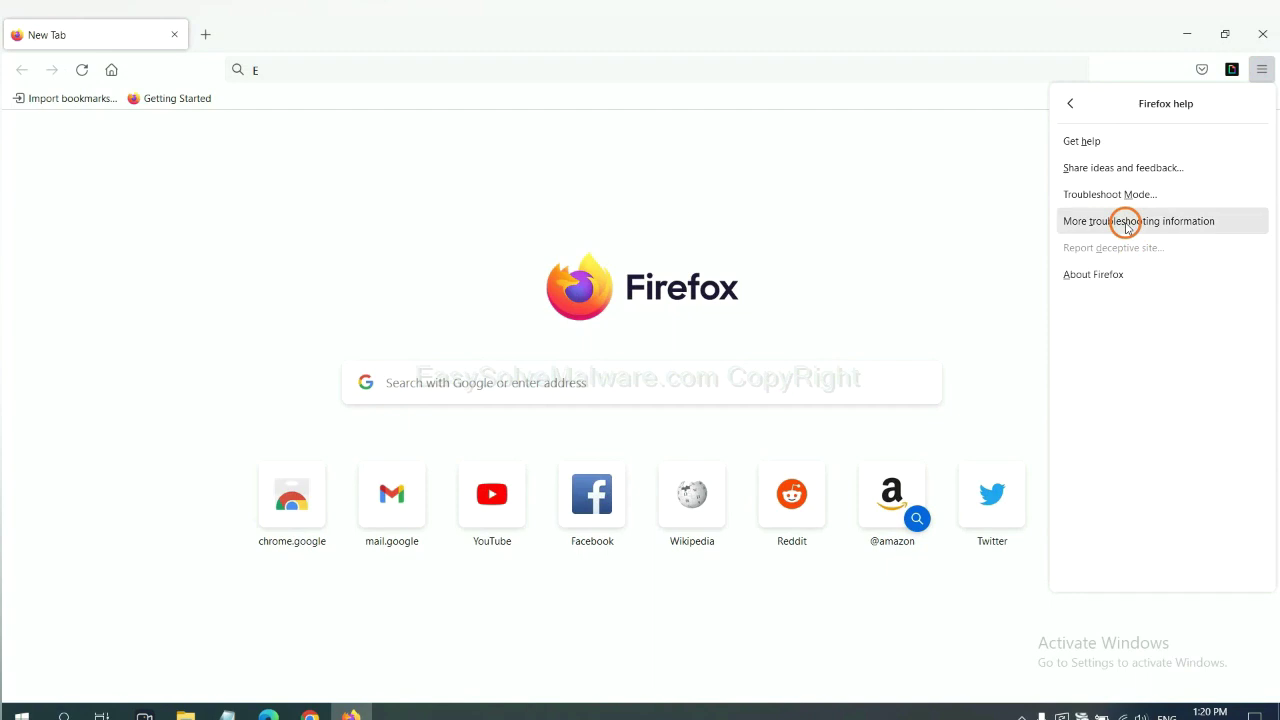
click(1126, 222)
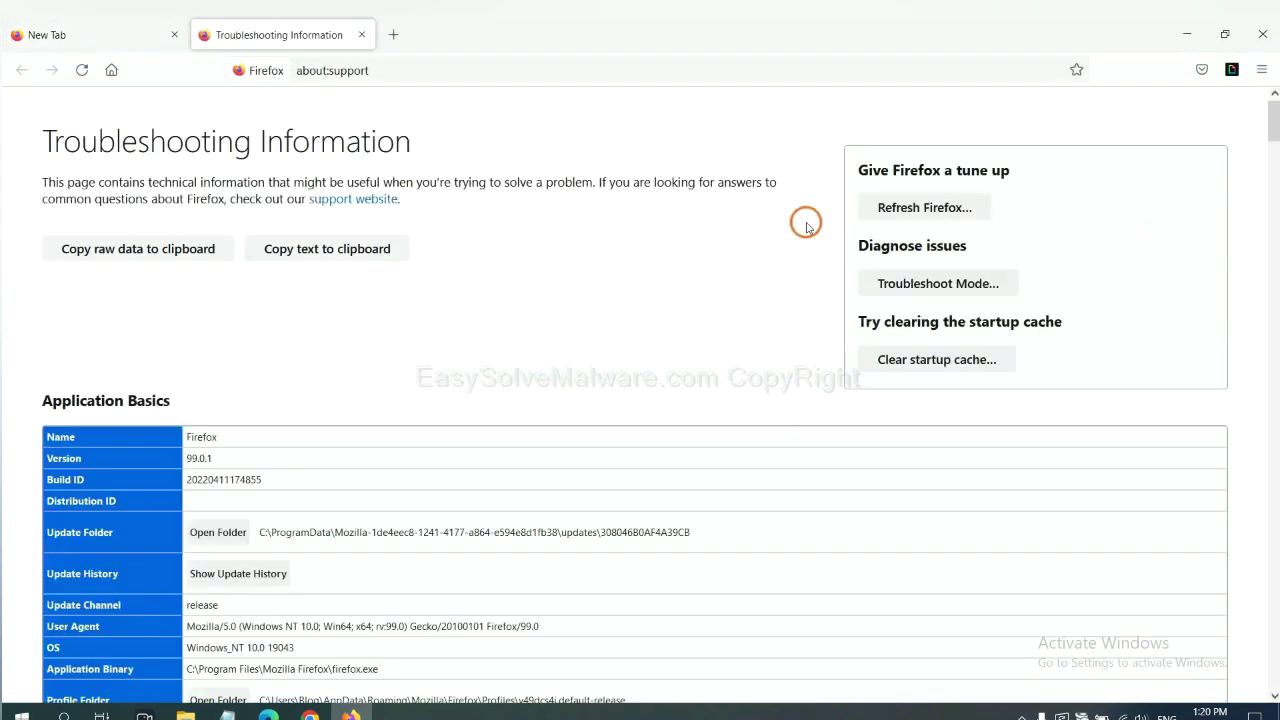
click(900, 209)
click(697, 212)
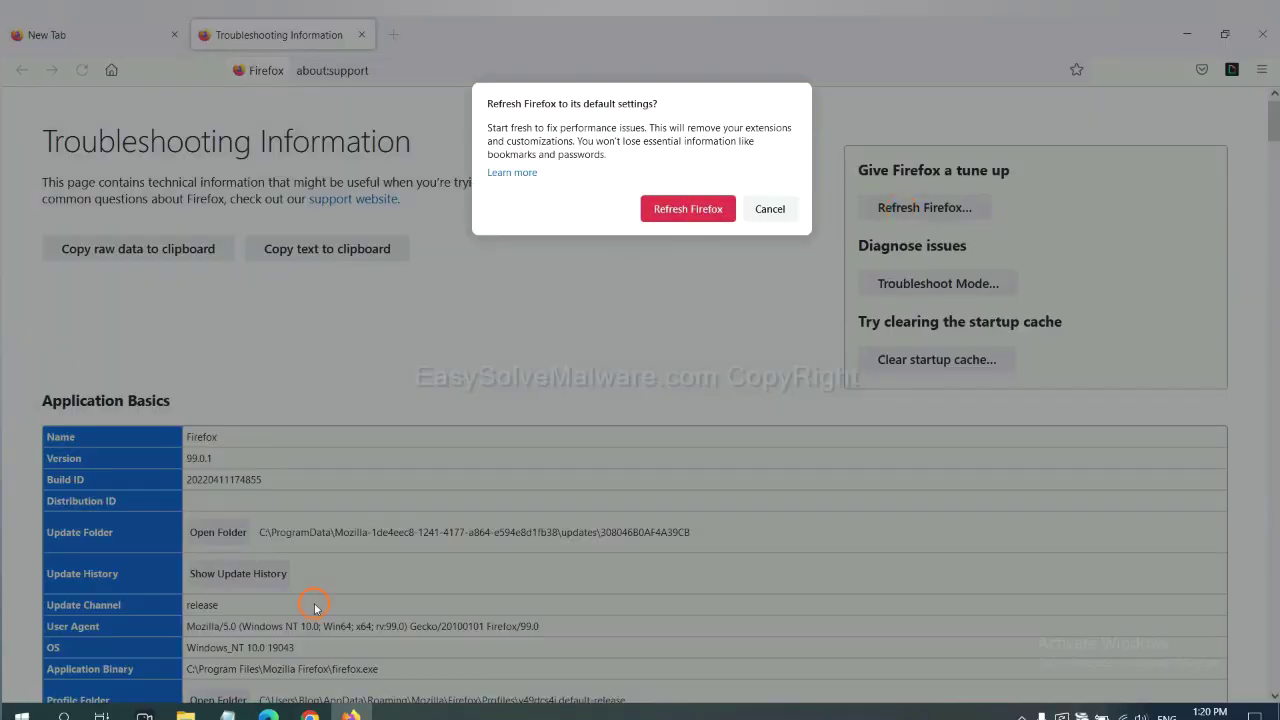
click(268, 712)
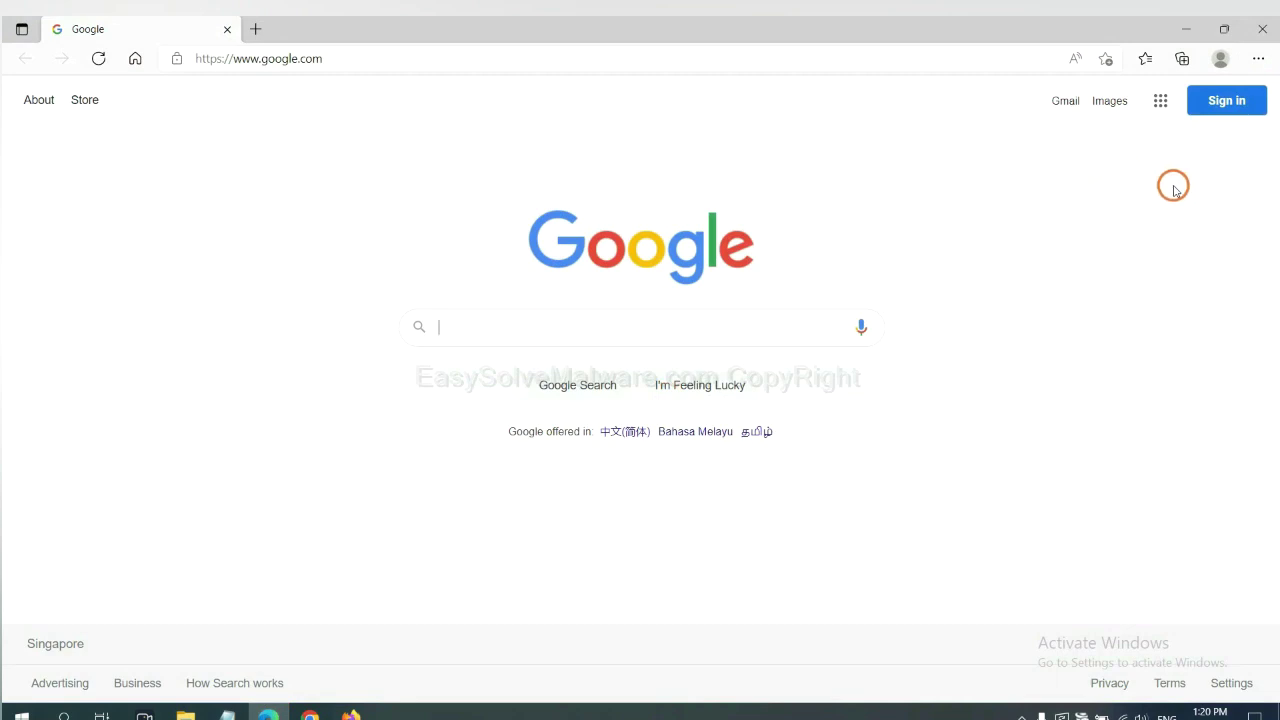
Search Edge settings for 'reset' and choose Restore settings to their default values
click(1258, 60)
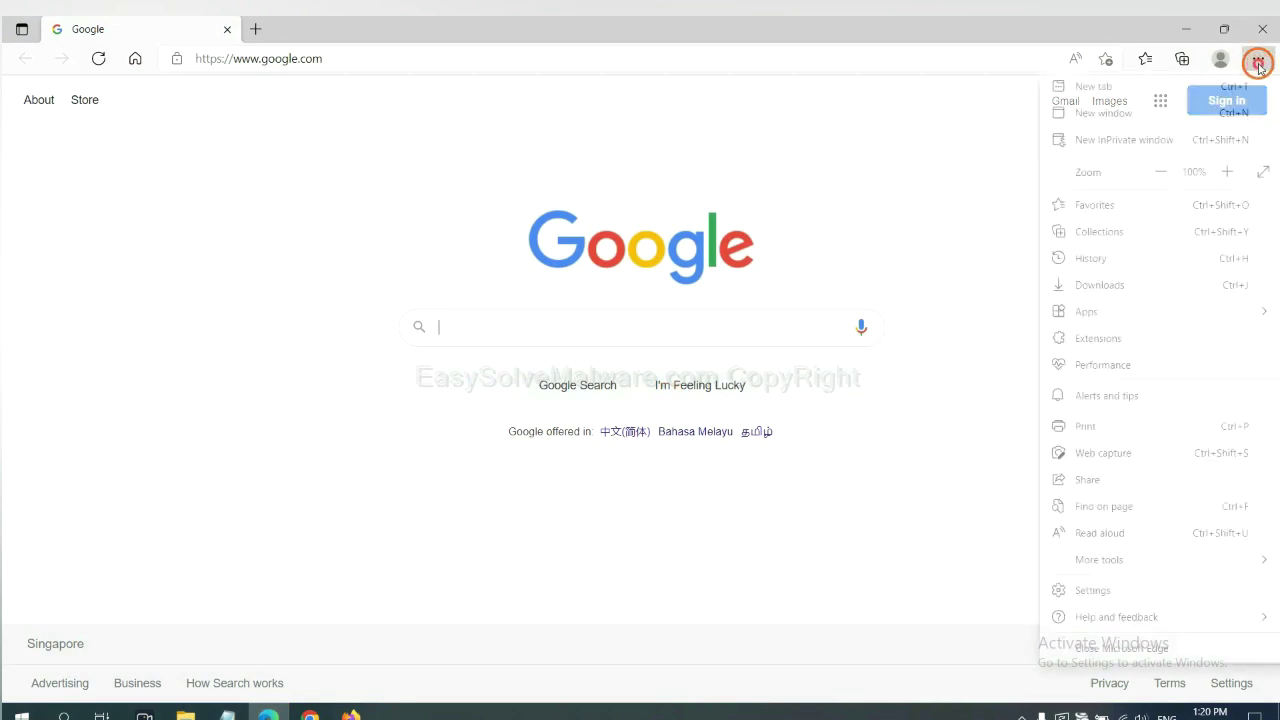
click(1106, 592)
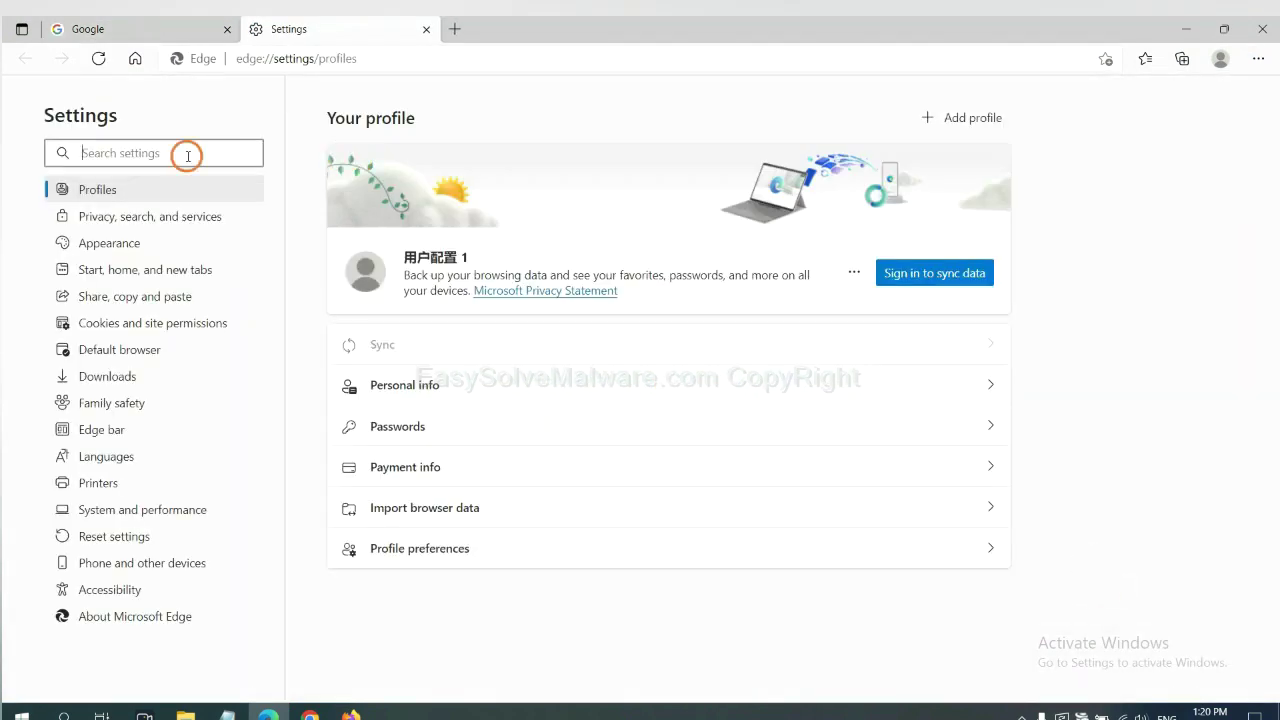
text(re)
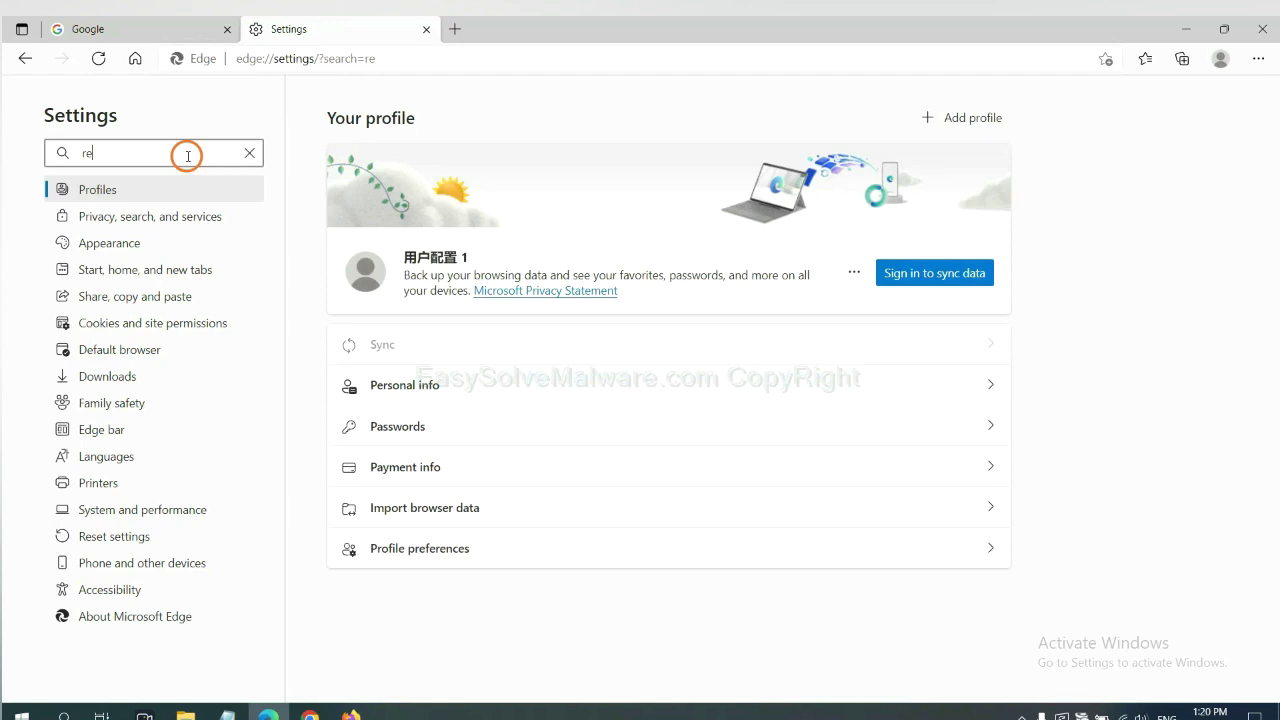
text(set)
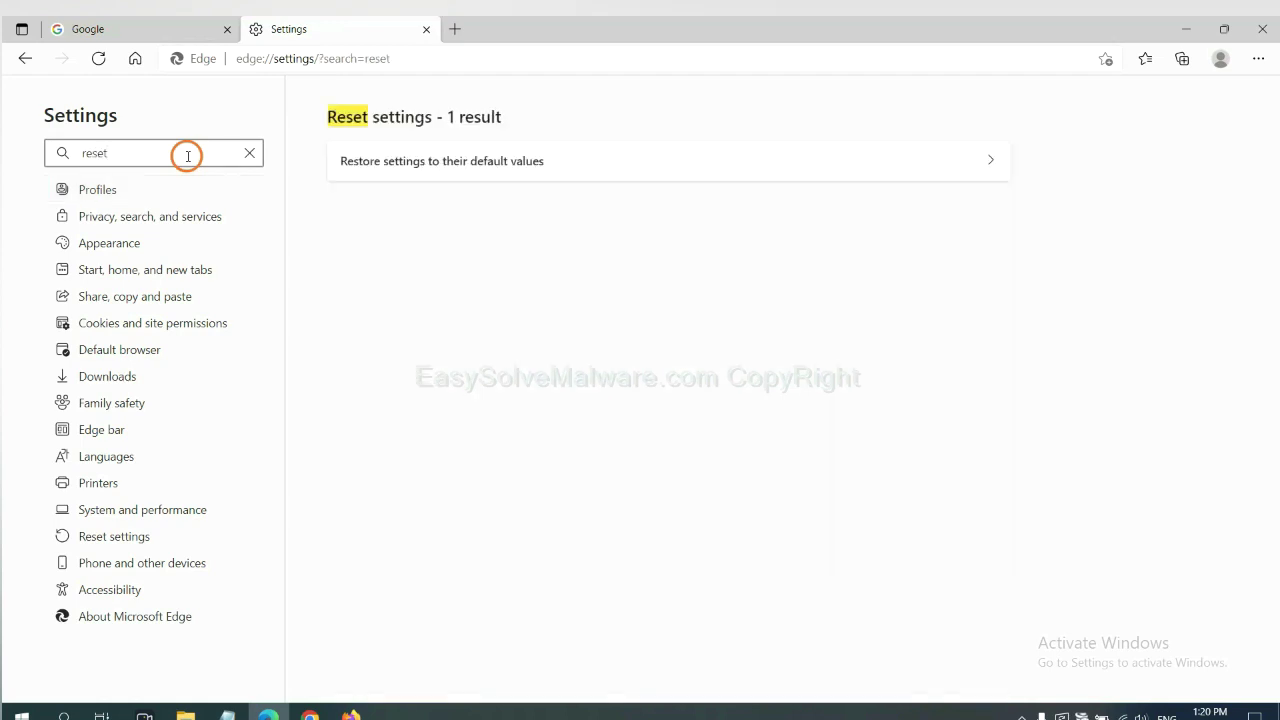
click(450, 159)
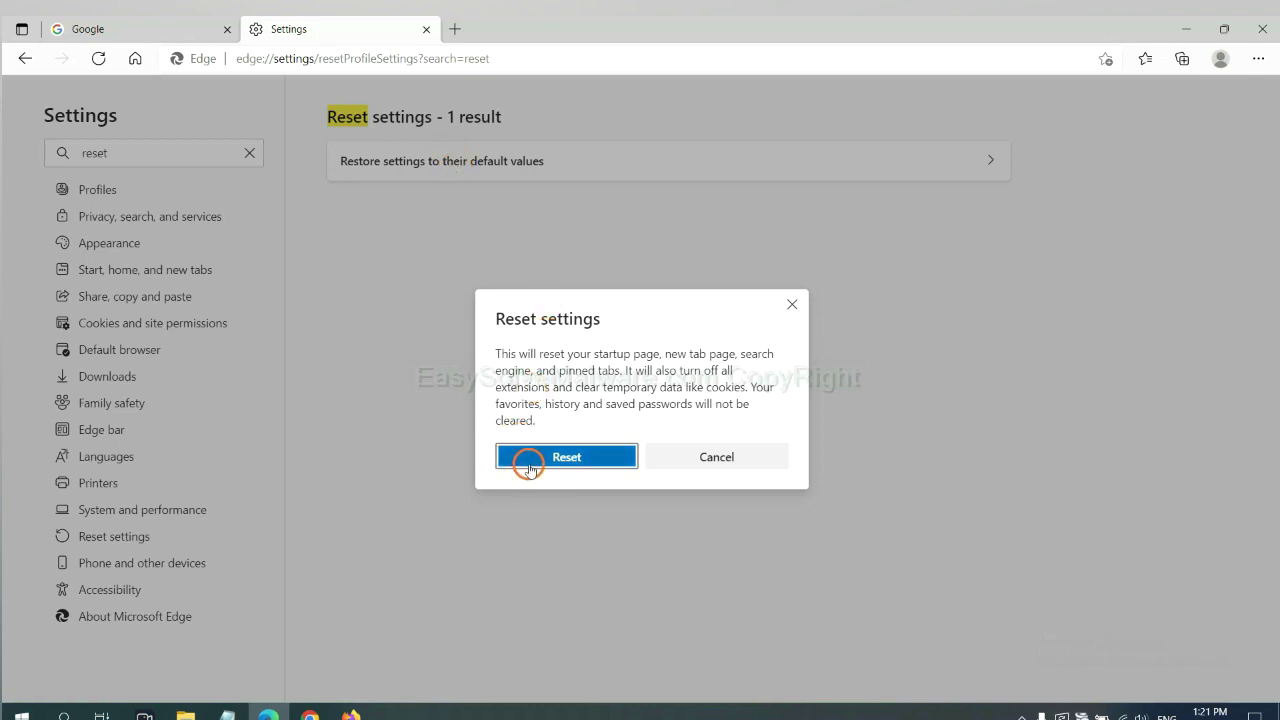